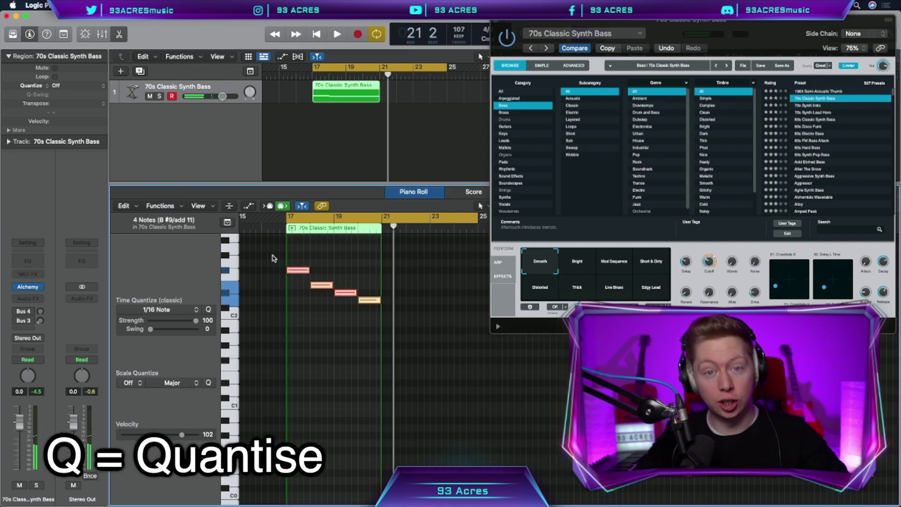
Apply a MIDI Transform to the four synth bass notes so they share a uniform velocity of 100
left_click(159, 206)
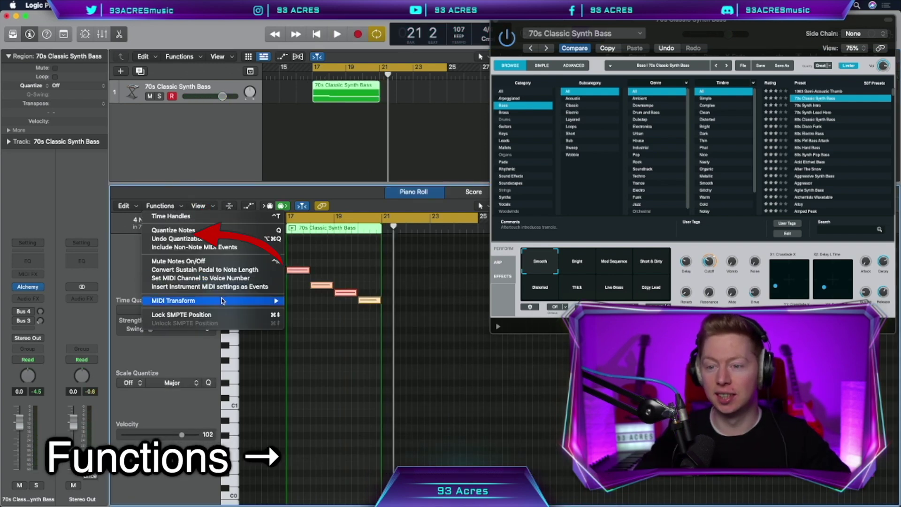
mouse_move(253, 300)
left_click(293, 301)
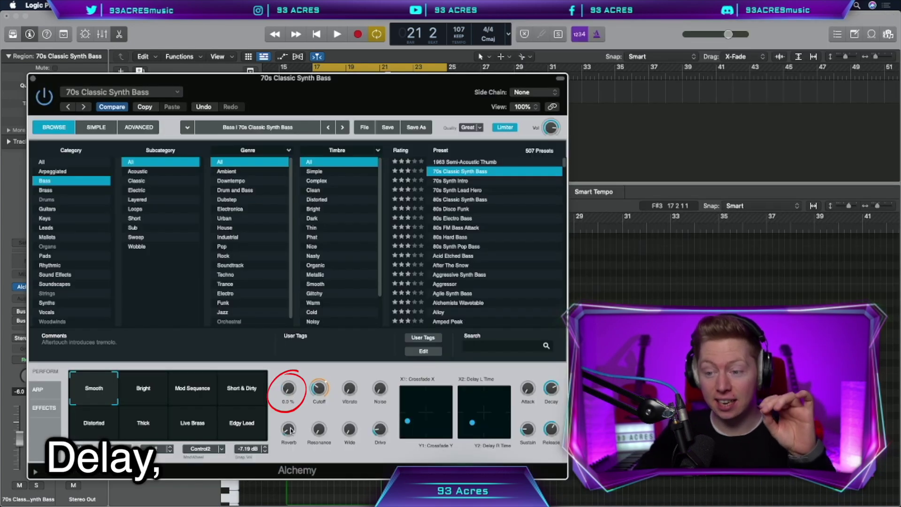
Set the bass synth's Cutoff to about 24% in Alchemy and raise its Attack slightly
left_click_drag(318, 387, 318, 391)
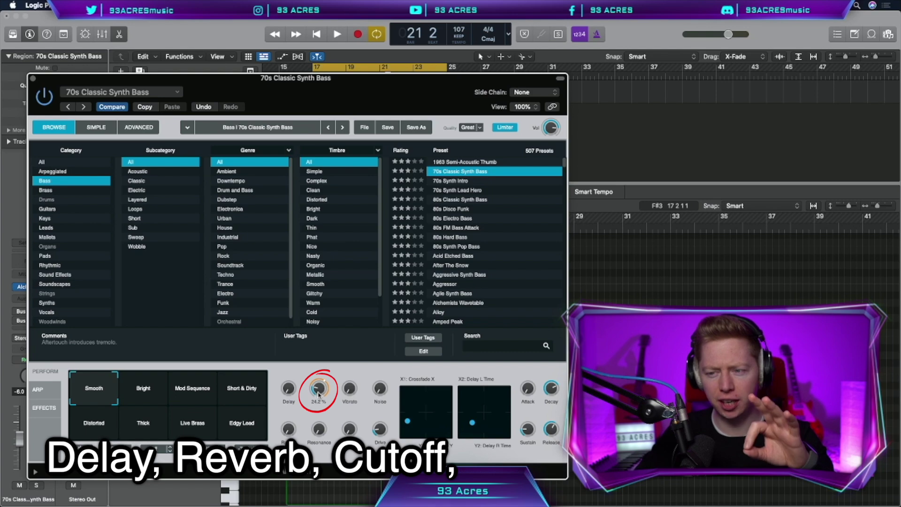
left_click_drag(527, 387, 526, 379)
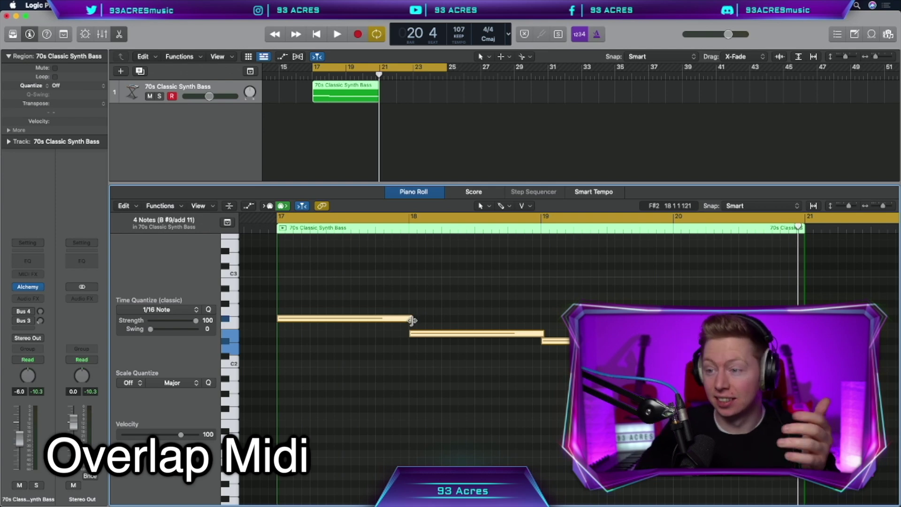
Compare bass playback with the first note shortened, and extend that note to slightly overlap the second
left_click(412, 320)
key("space")
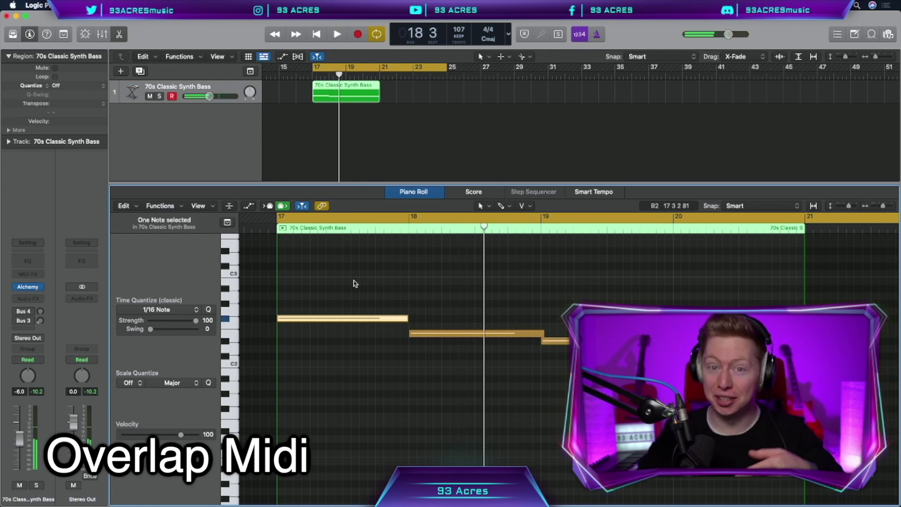
left_click_drag(407, 319, 411, 319)
key("space")
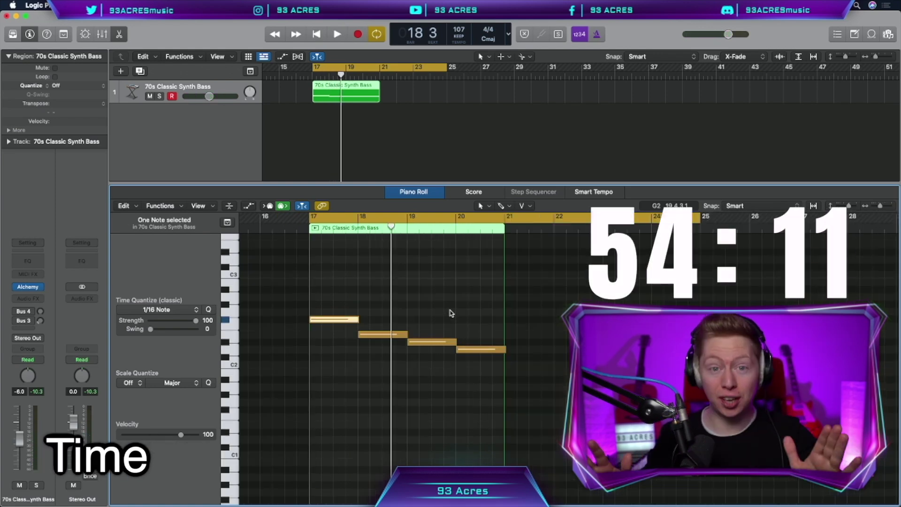
Create a software instrument track with Ultrabeat and load the Boutique 808 drum kit
key("alt+super+n")
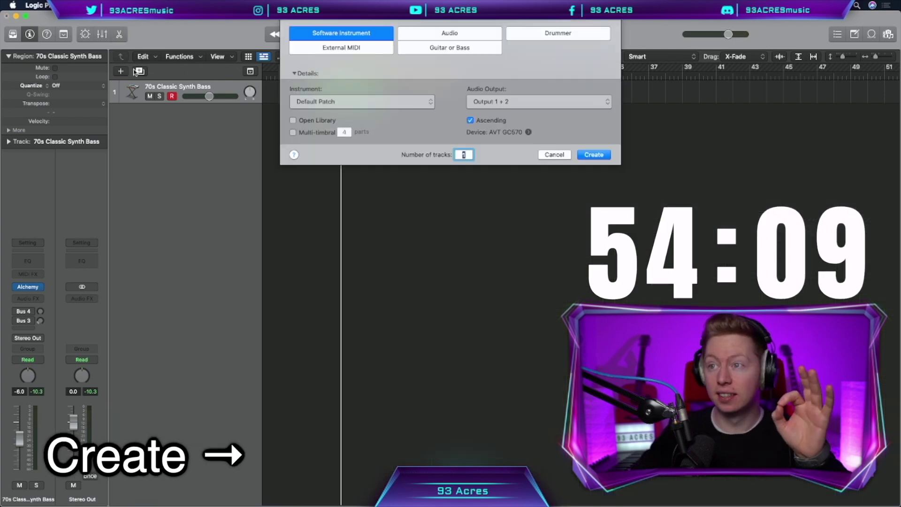
left_click(590, 154)
left_click(27, 286)
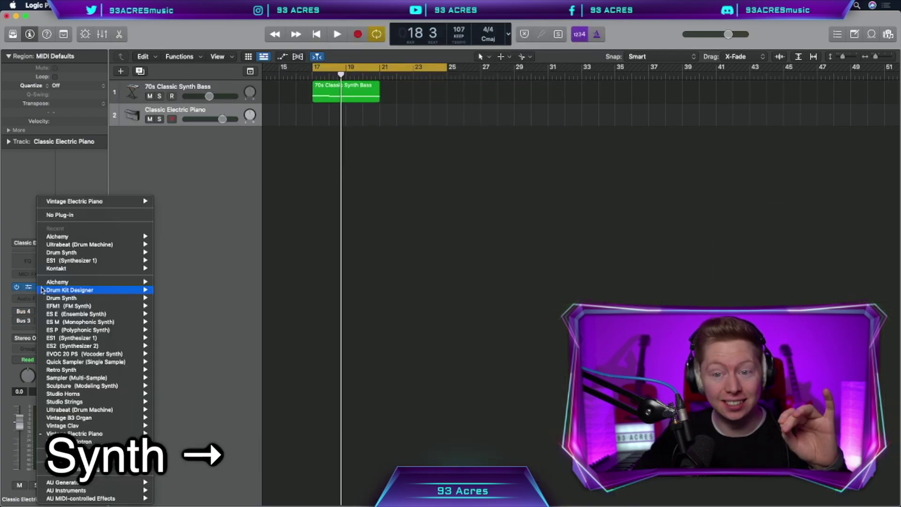
left_click(172, 410)
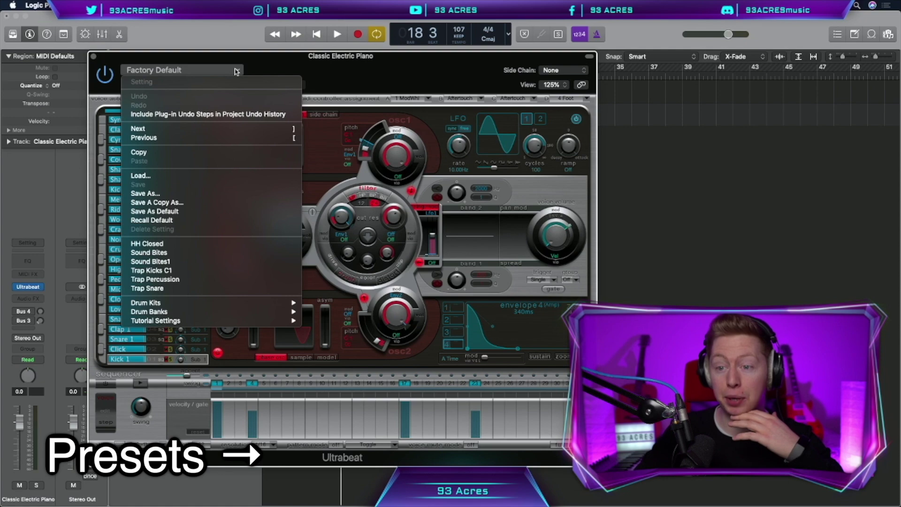
mouse_move(261, 304)
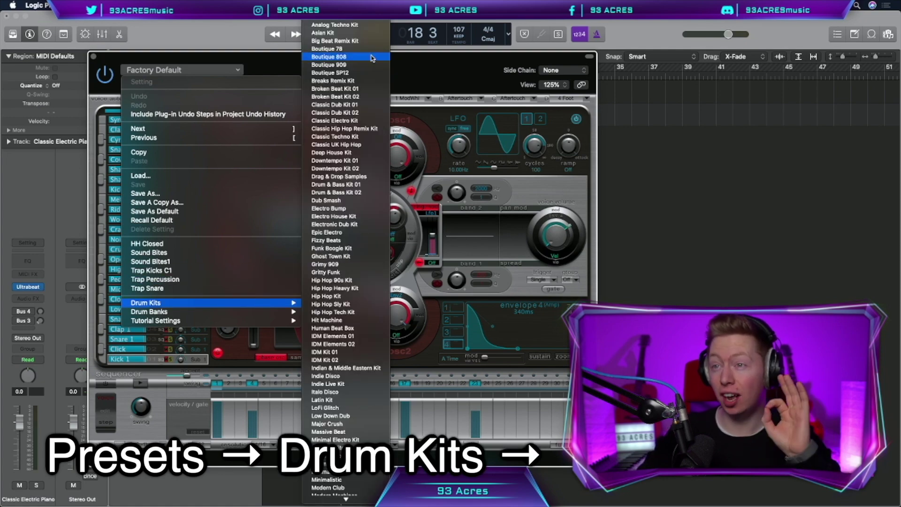
left_click(372, 57)
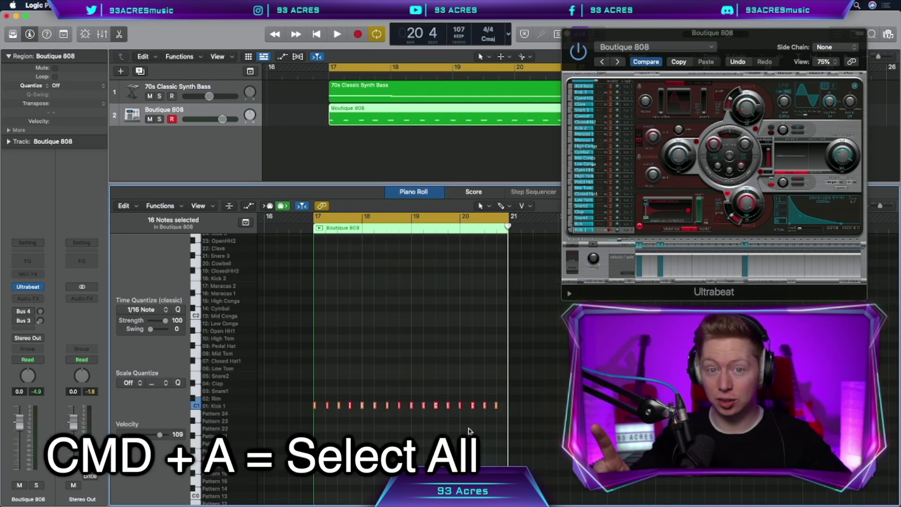
Quantize the kick notes to 1/16 and shorten the Kick 1 envelope in Ultrabeat while listening to it soloed
key("q")
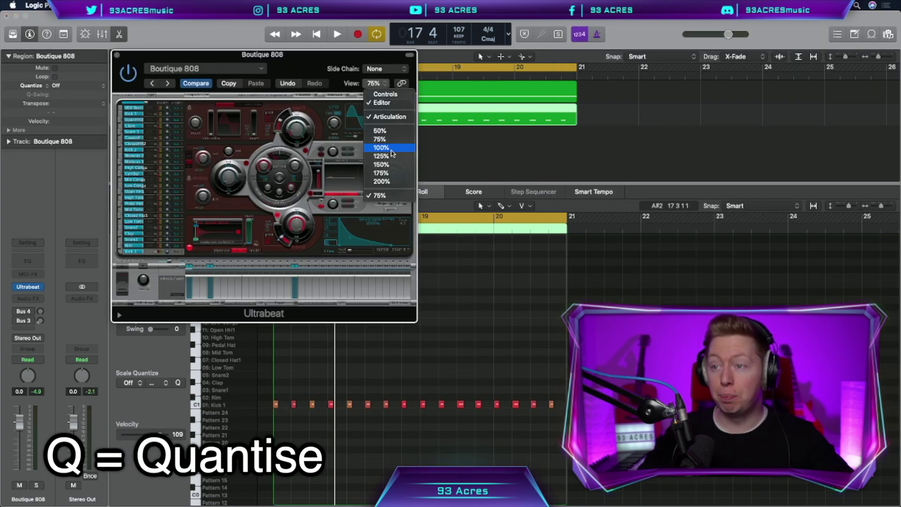
left_click(380, 147)
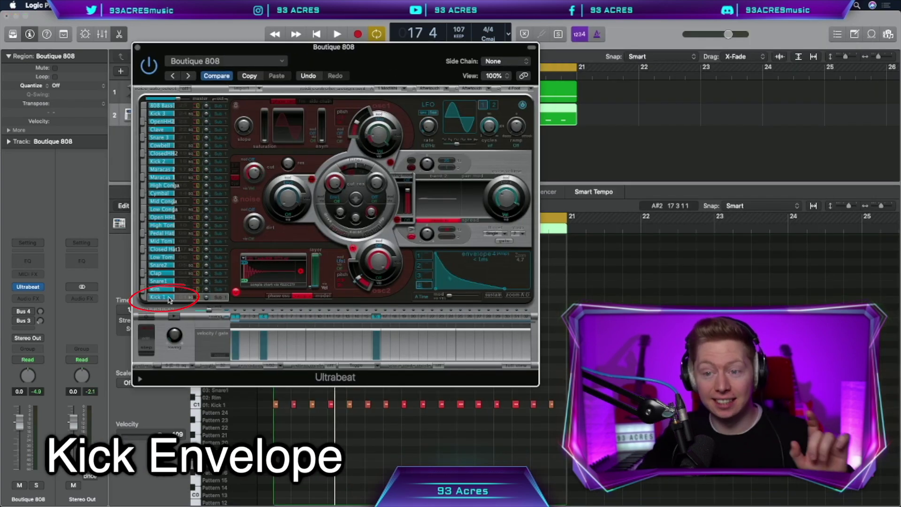
left_click(168, 298)
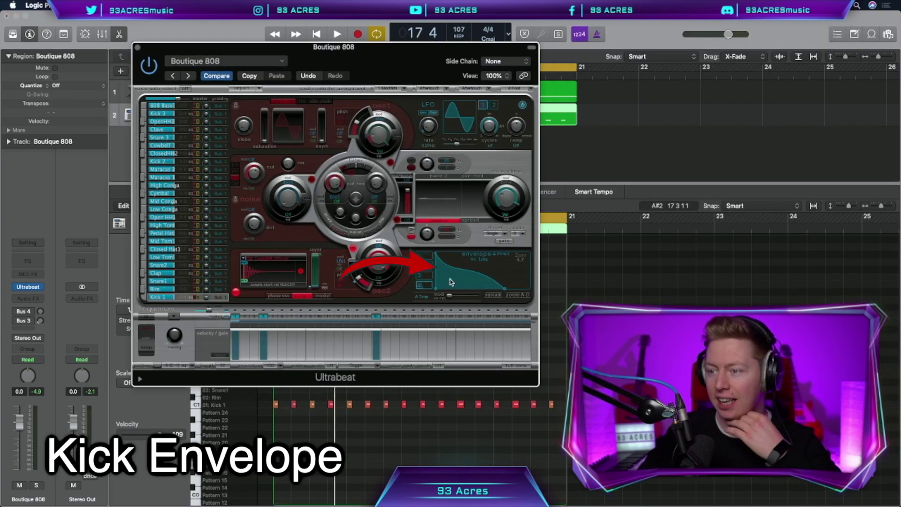
key("s")
left_click_drag(505, 290, 471, 290)
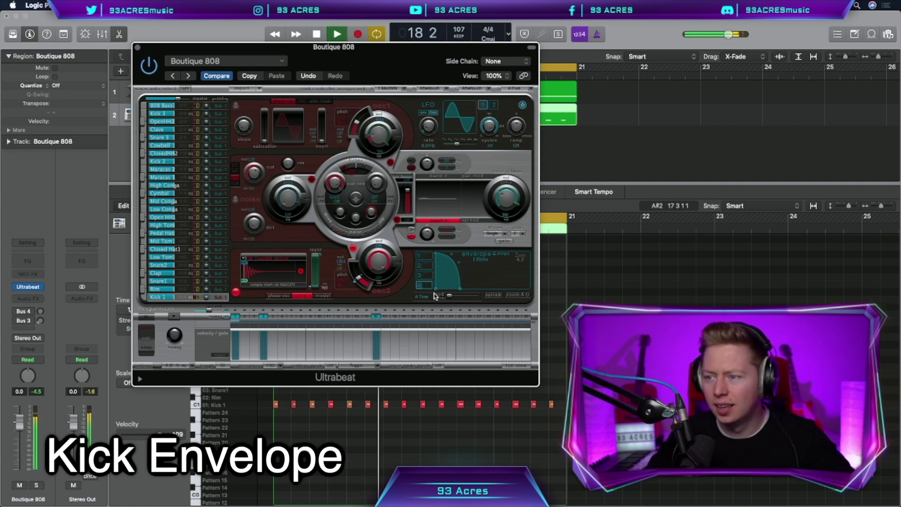
key("space")
key("s")
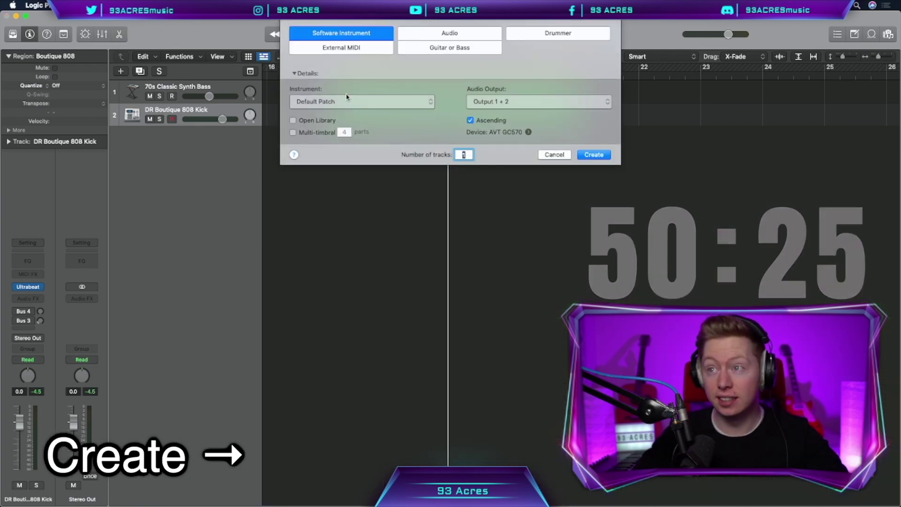
Create an audio track named Shaker A and record a shaker part from bar 17 to bar 21
left_click(450, 33)
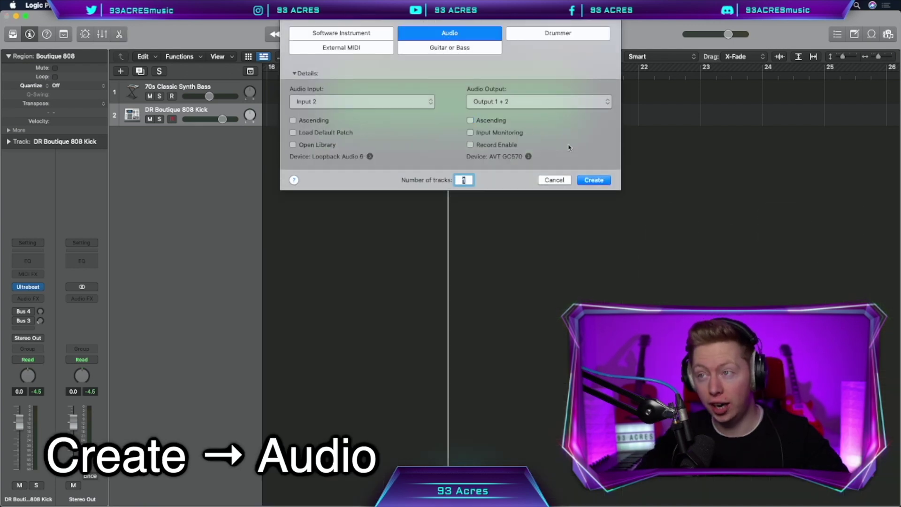
left_click(594, 180)
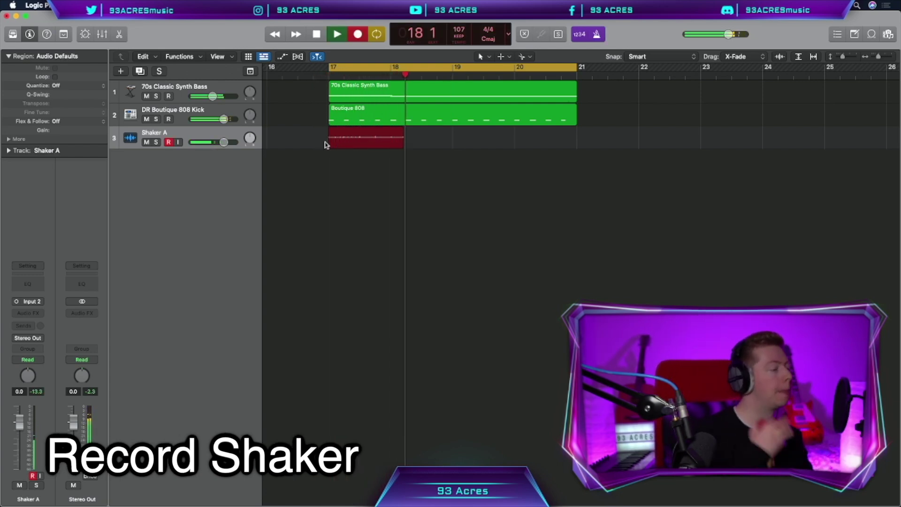
key("space")
Trim the Shaker A take to its first two bars and copy it to bar 19 with crossfaded edges
left_click_drag(577, 137, 448, 136)
left_click_drag(391, 138, 512, 150)
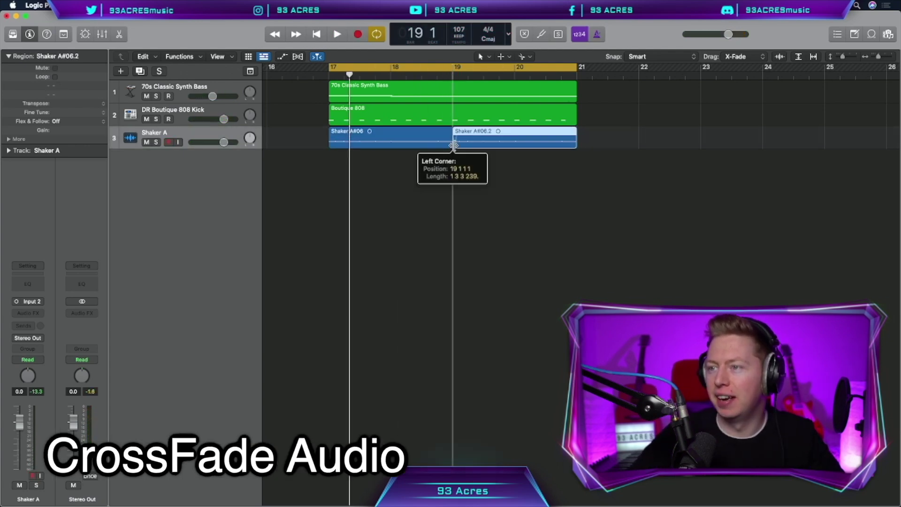
left_click_drag(450, 141, 453, 142)
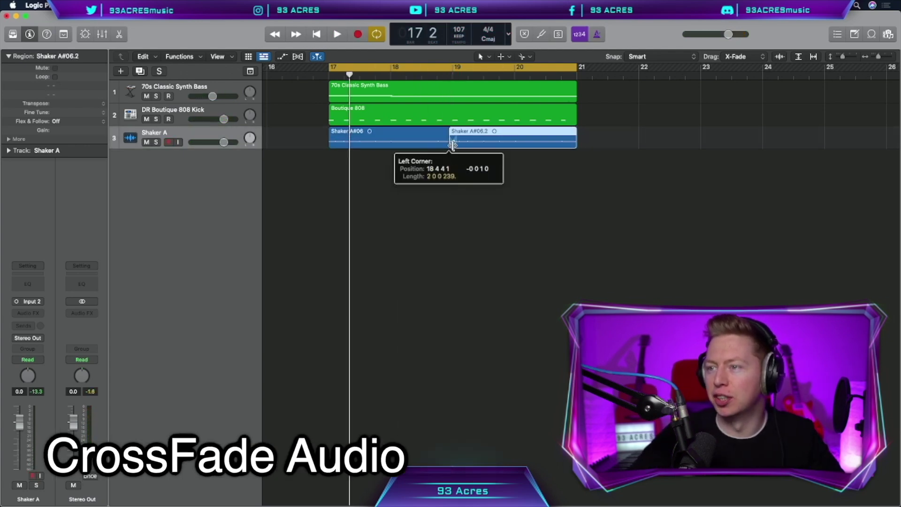
Duplicate the shaker track as Shaker B and pan the two apart, with Shaker B at +63 and Shaker A to the opposite side
key("super+d")
type("Shaker B")
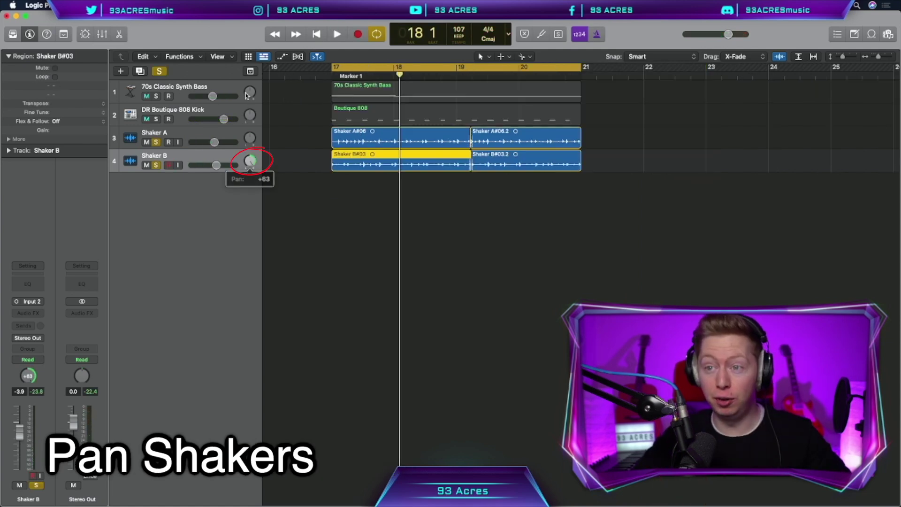
mouse_move(249, 141)
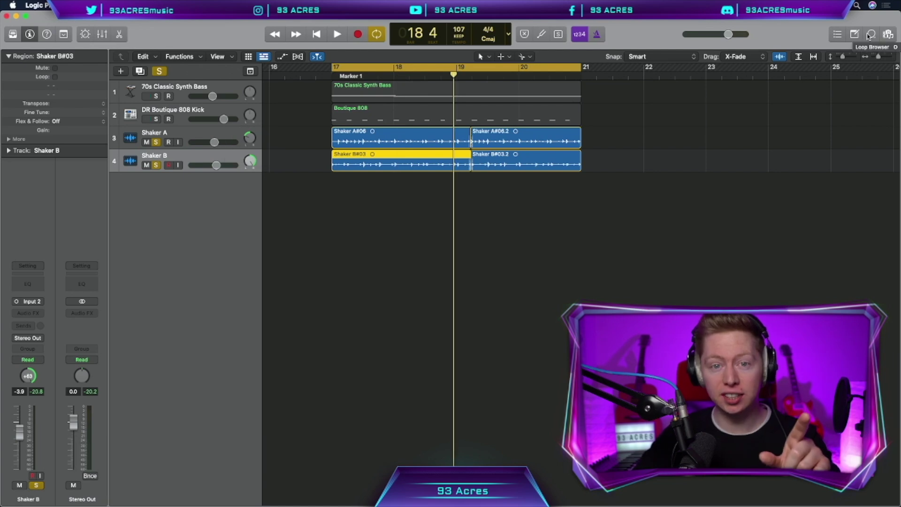
Find the Quincy - Shaker 16th loop among the shaker Apple Loops and place it on a new track at bar 17
left_click(870, 34)
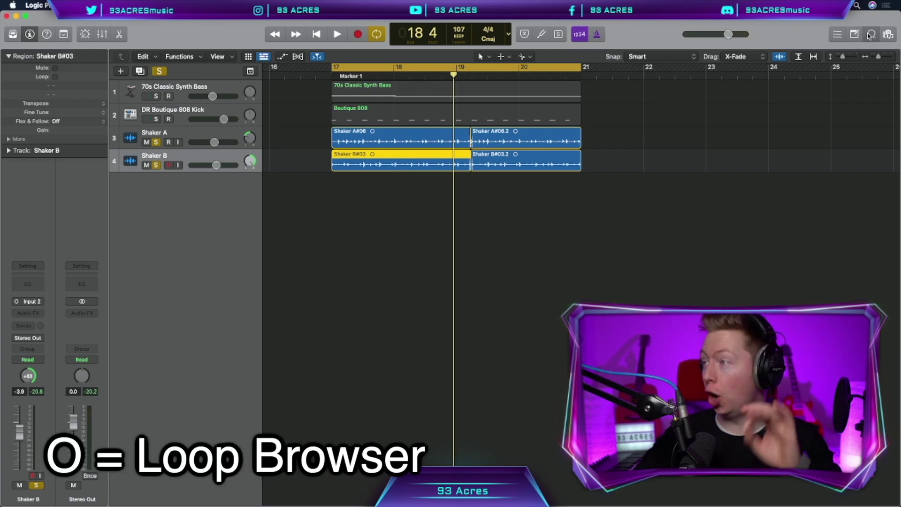
left_click(741, 73)
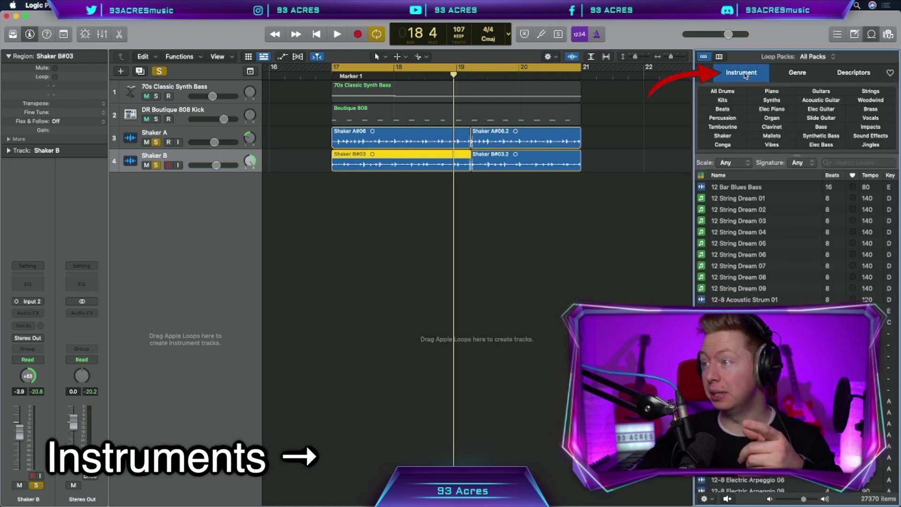
left_click(727, 137)
scroll(759, 229, "down", 10)
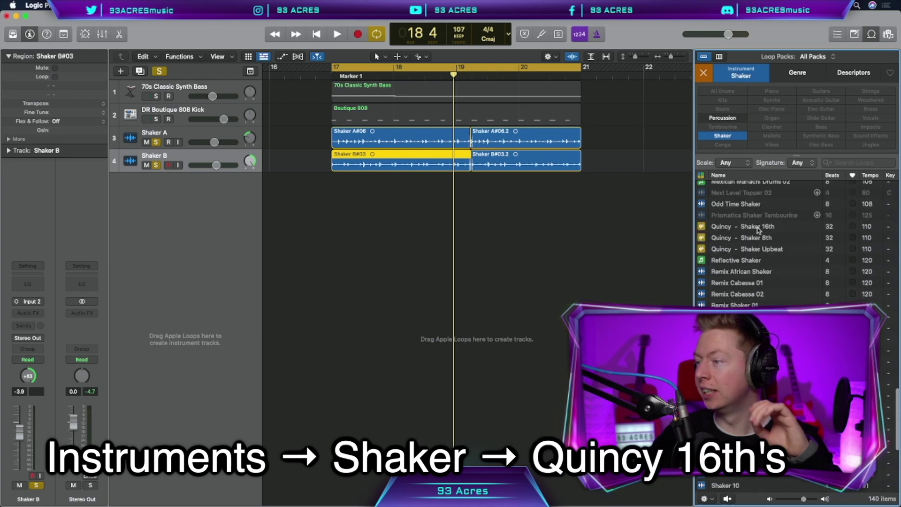
left_click(757, 227)
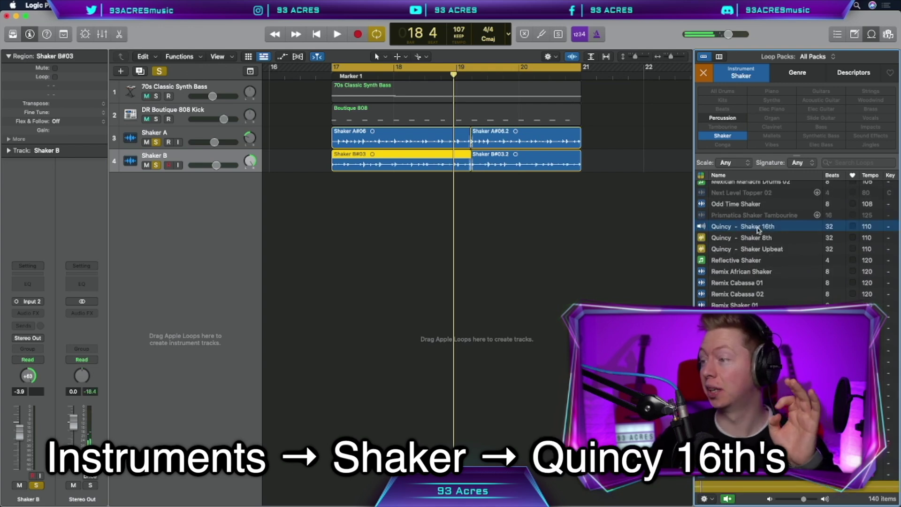
left_click_drag(756, 229, 334, 184)
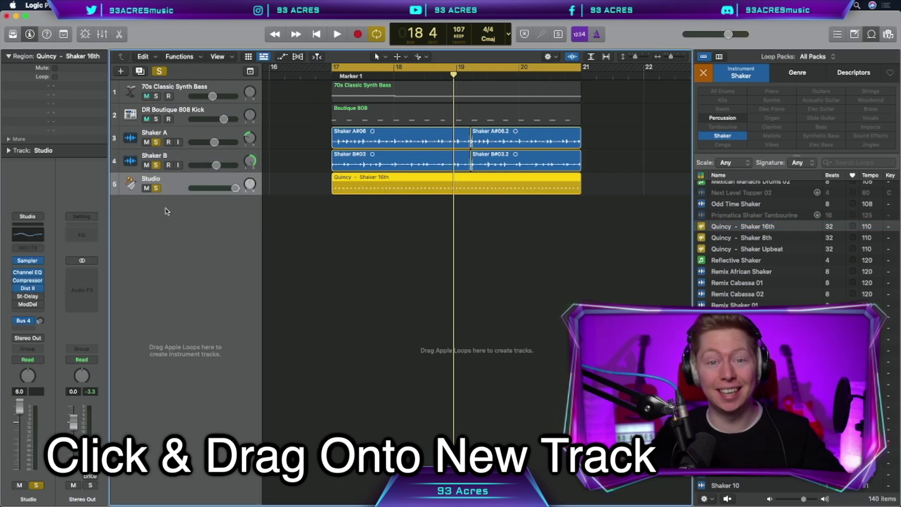
Group the Shaker A, Shaker B and Studio tracks into a track stack named Shaker Group
left_click(224, 137, "shift")
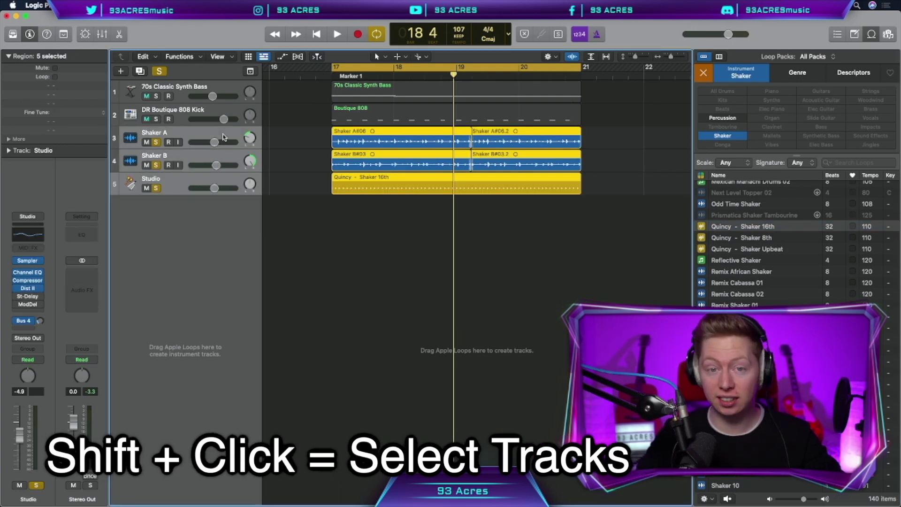
key("shift+super+g")
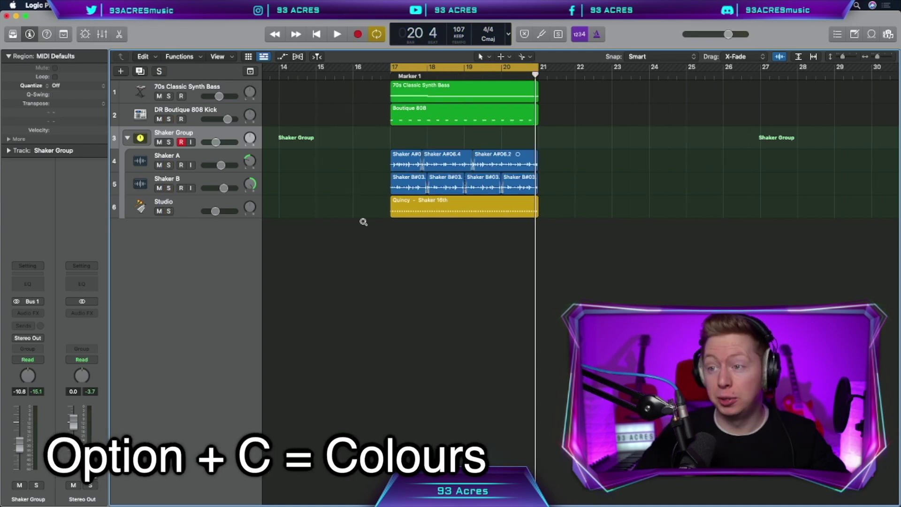
Colour the shaker regions golden yellow, the Boutique 808 region bright yellow and the synth bass region red
key("alt+c")
left_click(321, 245)
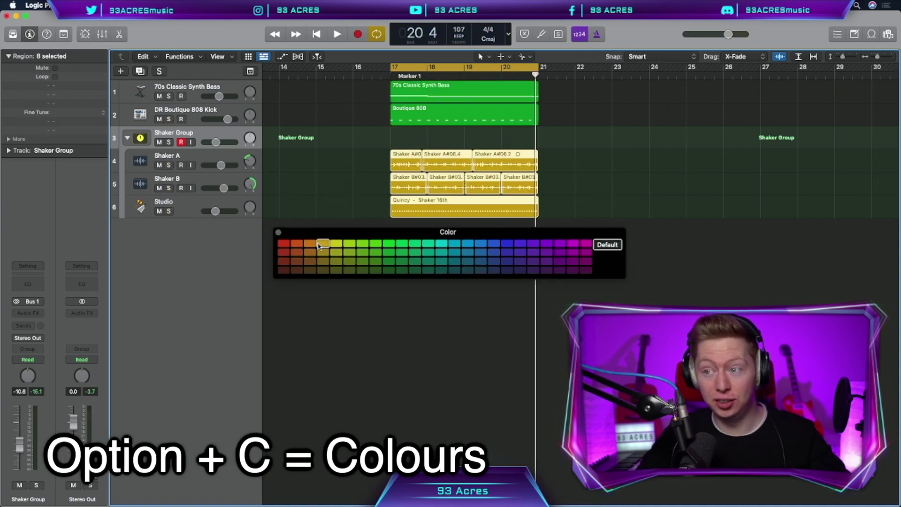
left_click(397, 114)
left_click(334, 244)
left_click(398, 92)
left_click(284, 244)
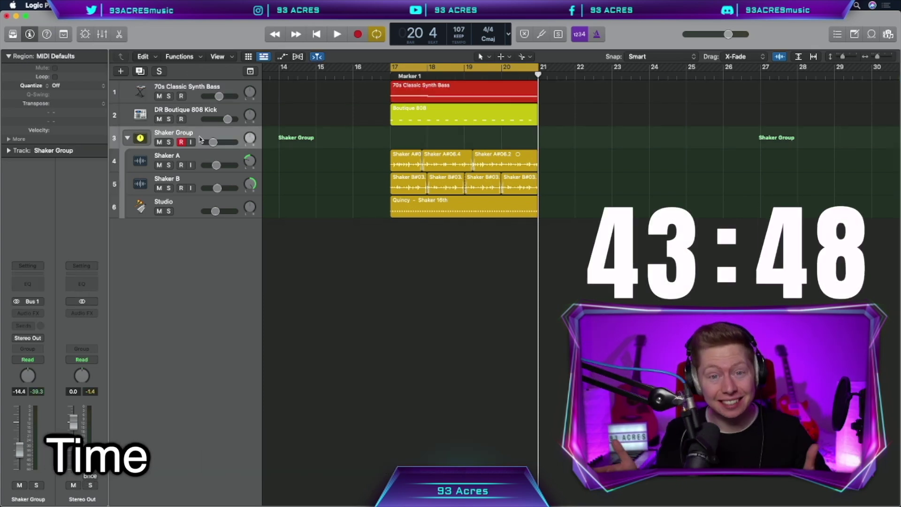
Create a Classic Electric Piano track and record two-note harmony lines from bar 17 to bar 21
key("alt+super+n")
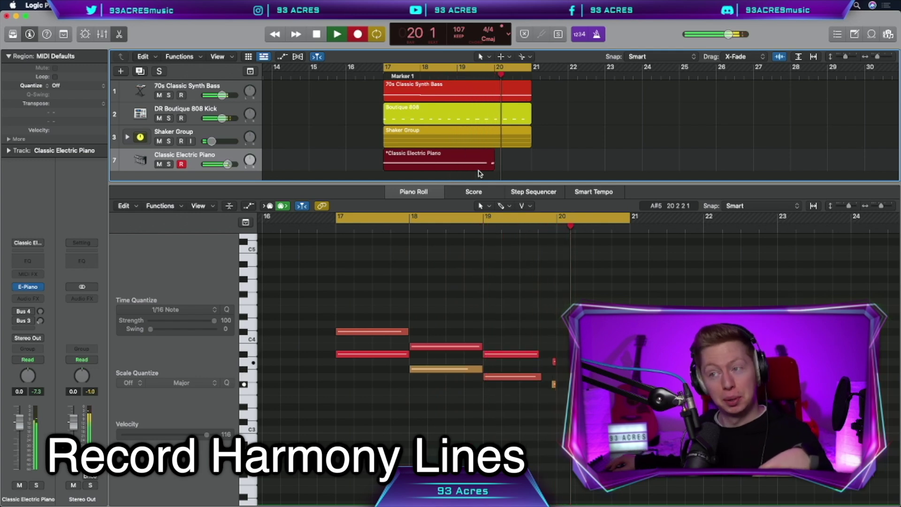
key("space")
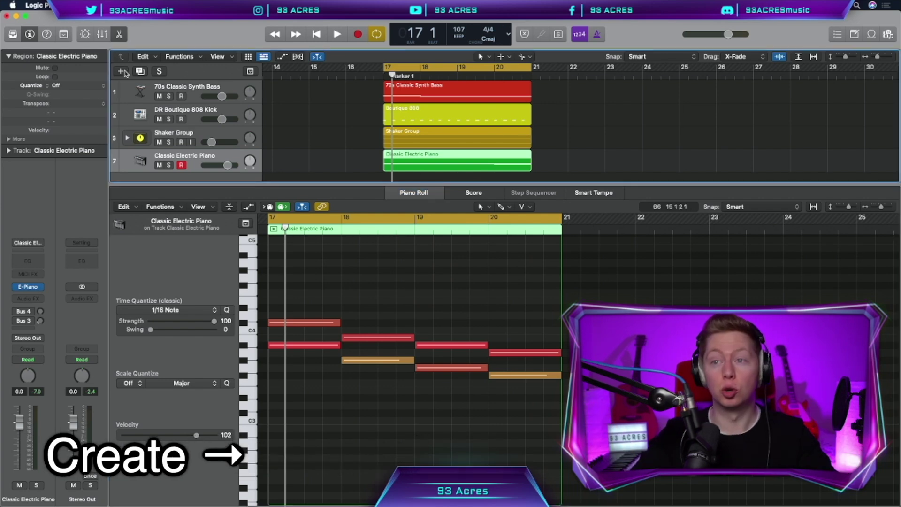
Create an audio track for backing vocals and name it BV A
key("alt+super+n")
left_click(433, 32)
left_click(600, 182)
key("shift+Return")
type("BV")
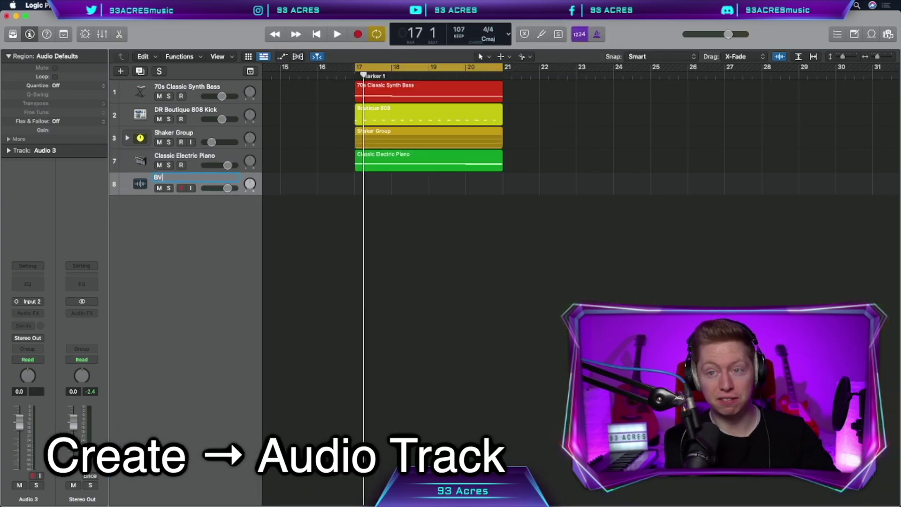
type("A")
key("Return")
Duplicate the Classic Electric Piano track
key("super+d")
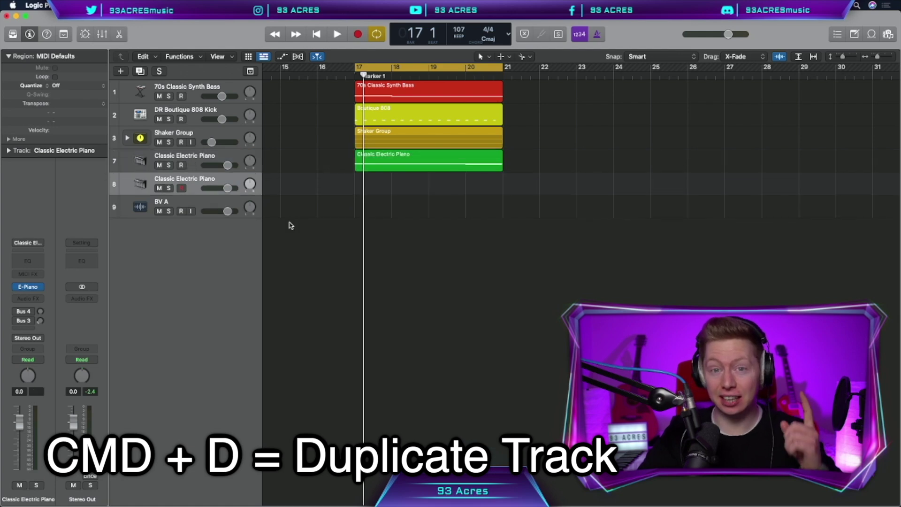
Copy the electric piano region onto the duplicate track at bar 17 and delete the lower harmony line from the copy
left_click_drag(394, 163, 380, 181)
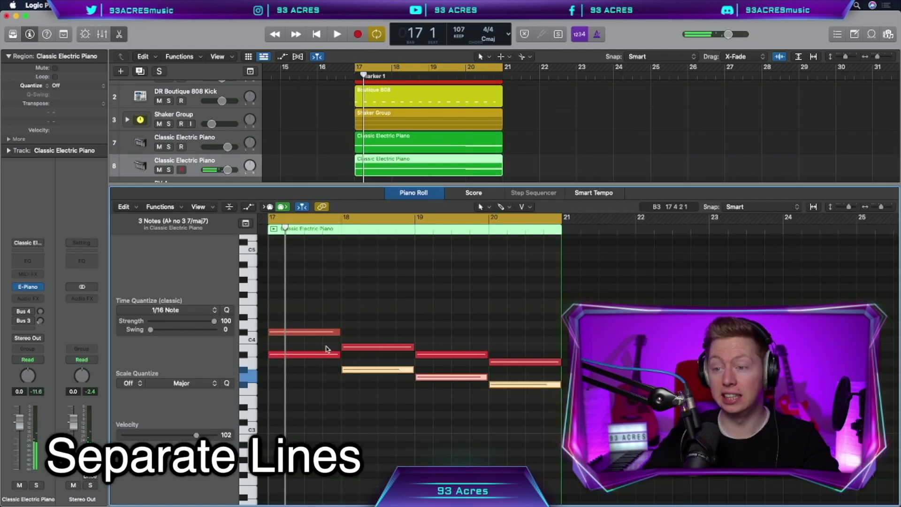
key("Delete")
left_click(312, 354)
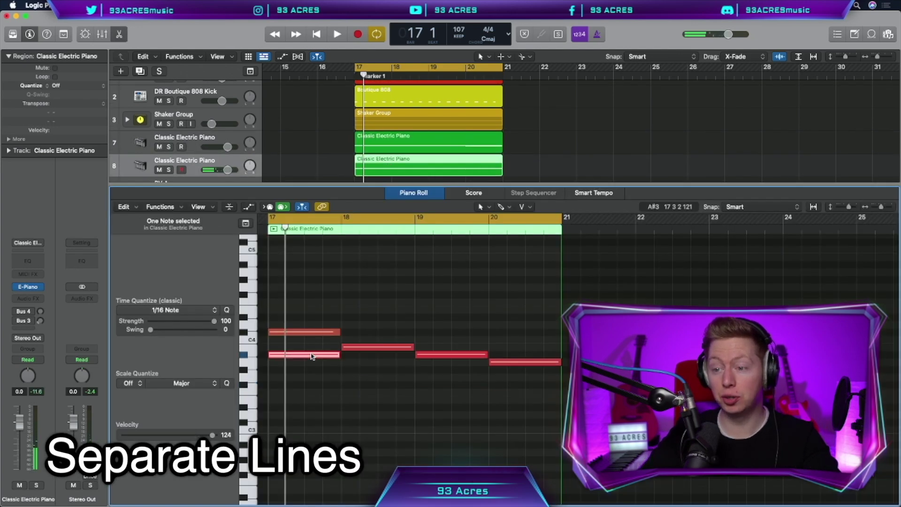
Delete the upper harmony line from the original Classic Electric Piano region on track 7
left_click(436, 143)
left_click_drag(523, 368, 430, 344)
key("Delete")
left_click_drag(372, 324, 323, 351)
key("Delete")
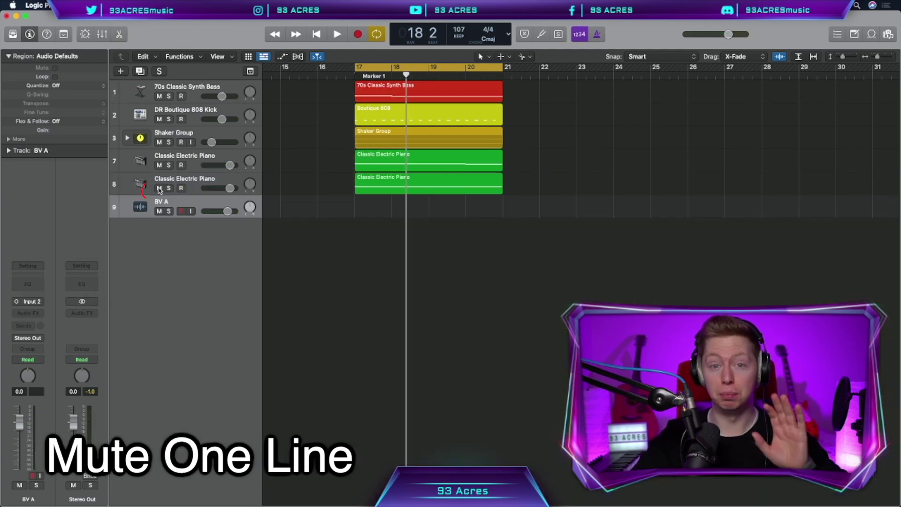
Mute the duplicate electric piano track and record a vocal take on BV A from bar 17 to bar 21
left_click(160, 188)
key("r")
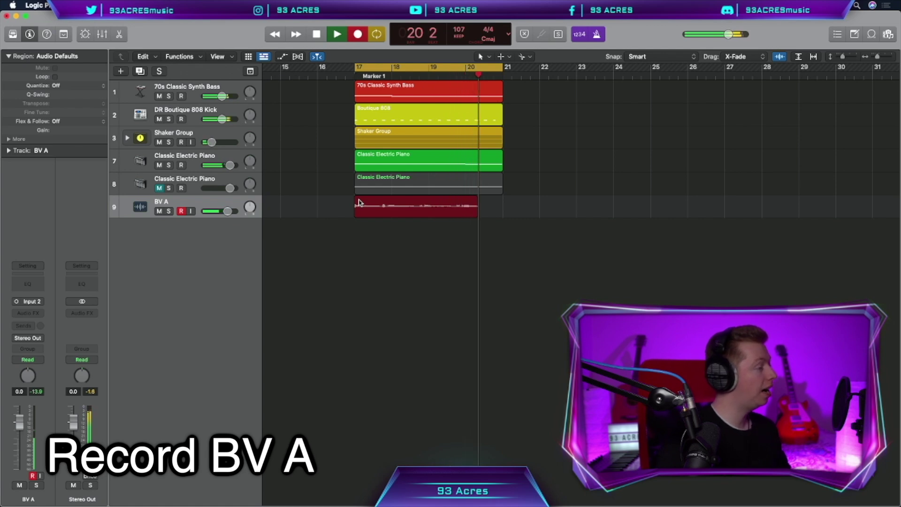
key("space")
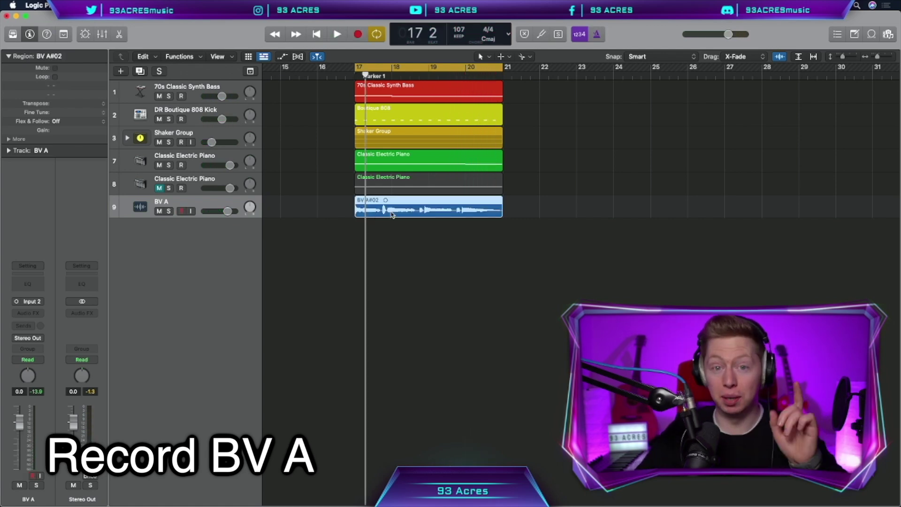
Open the BV A recording for editing, turn on Flex for its track and set the mode to Flex Pitch
double_click(393, 214)
left_click(244, 207)
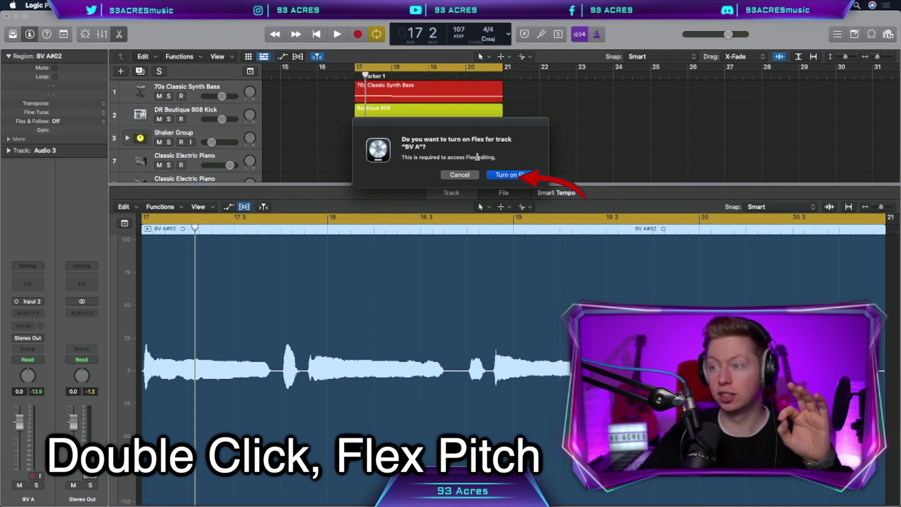
left_click(513, 175)
left_click(288, 207)
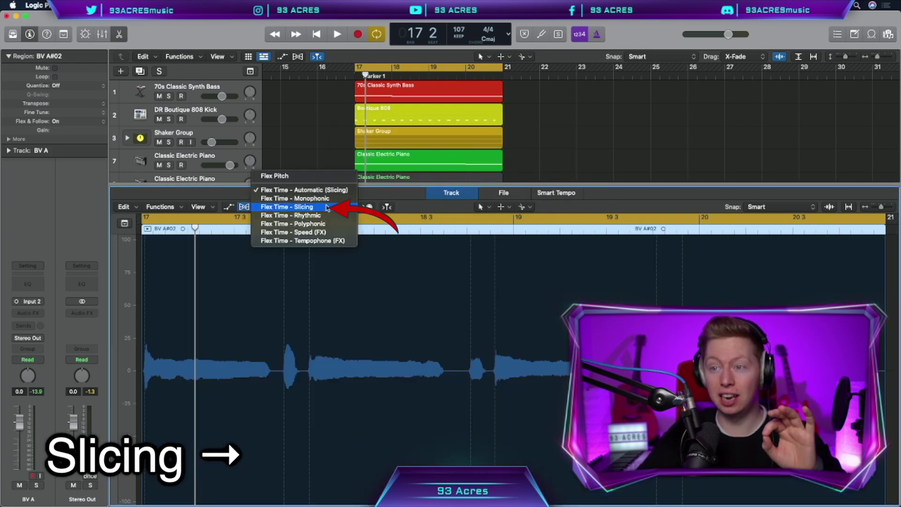
left_click(308, 177)
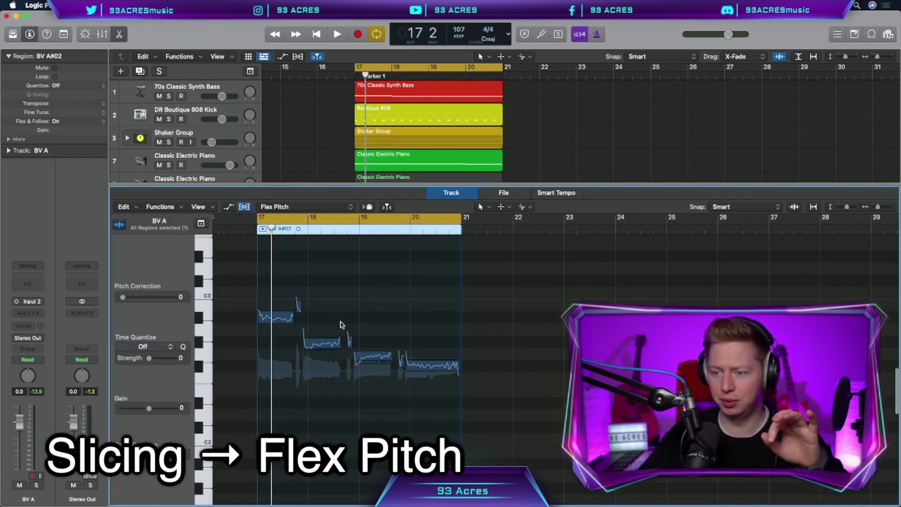
Pitch-correct all notes of the BV A vocal to 100 and reduce their vibrato
key("super+a")
double_click(276, 313)
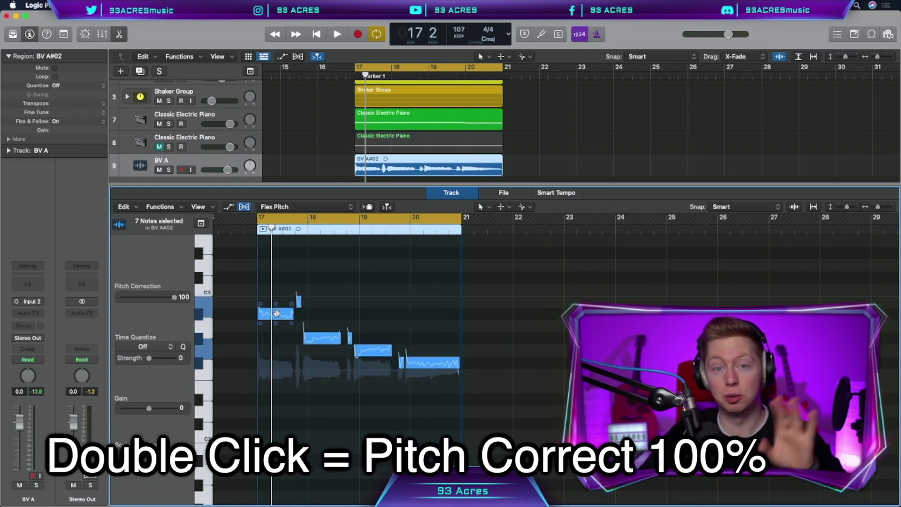
left_click_drag(275, 322, 275, 324)
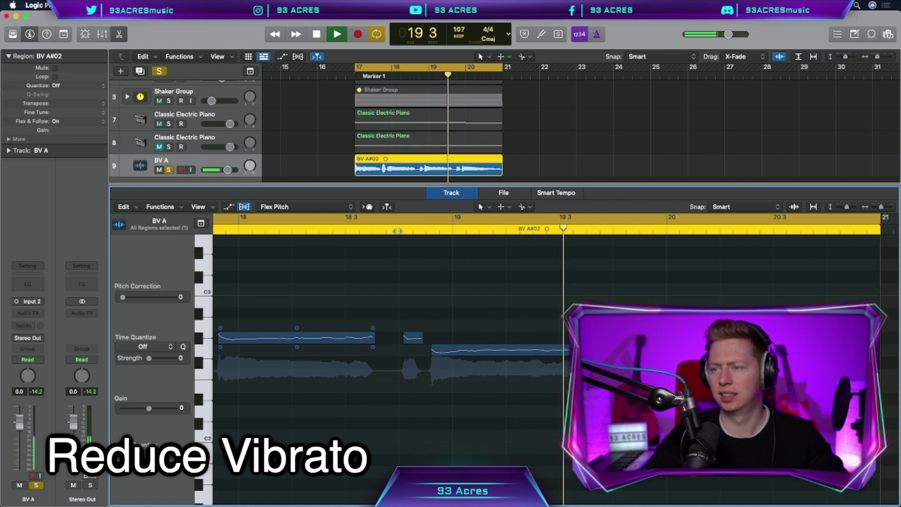
Duplicate the vocal track as BV B, BV C and BV D and record a take on each from bar 17 to bar 21
key("super+d")
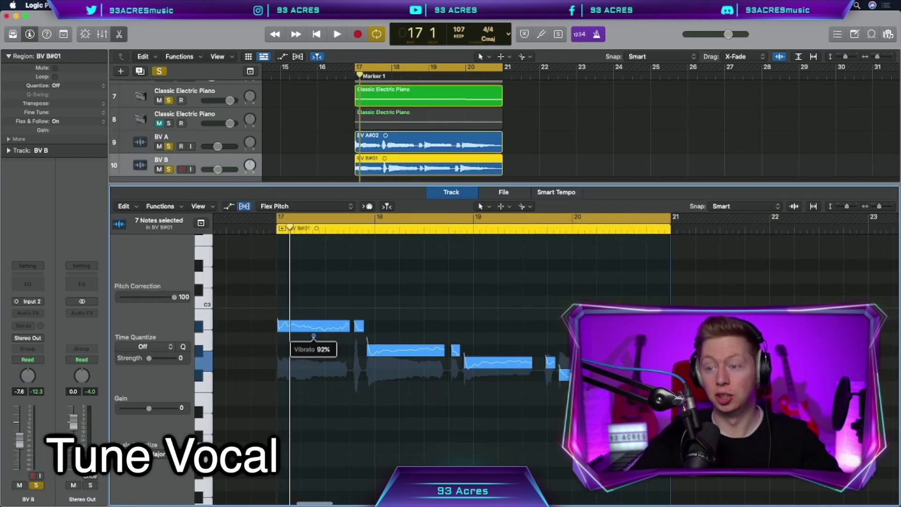
key("super+d")
key("r")
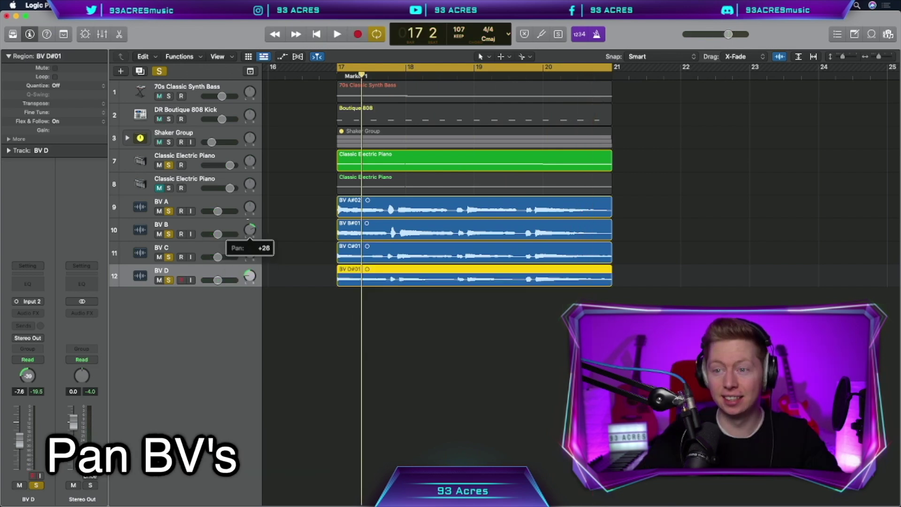
Add the vocal tracks BV Harm A to BV Harm D and record a harmony take on each from bar 17 to bar 21
key("super+d")
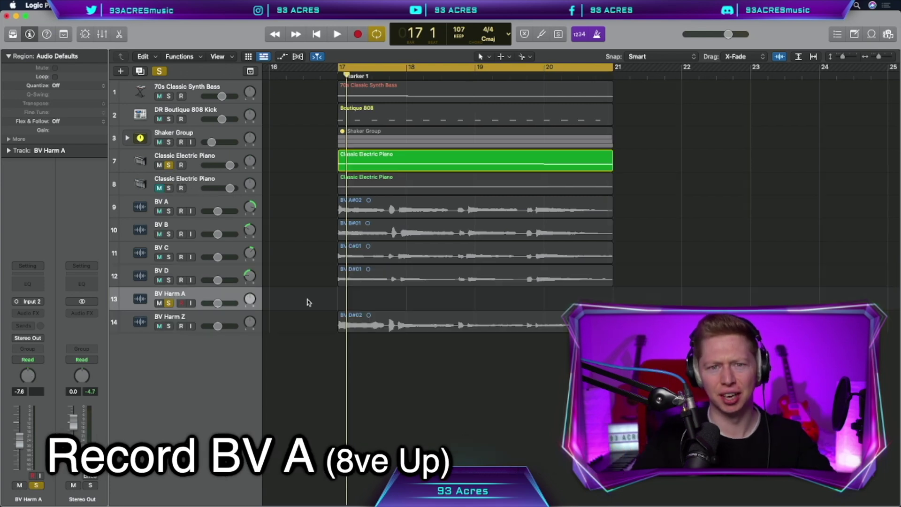
key("r")
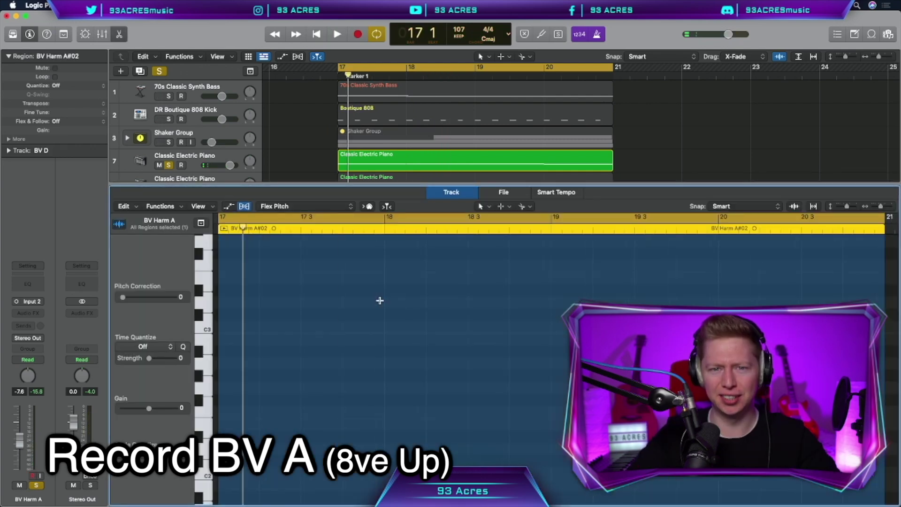
key("r")
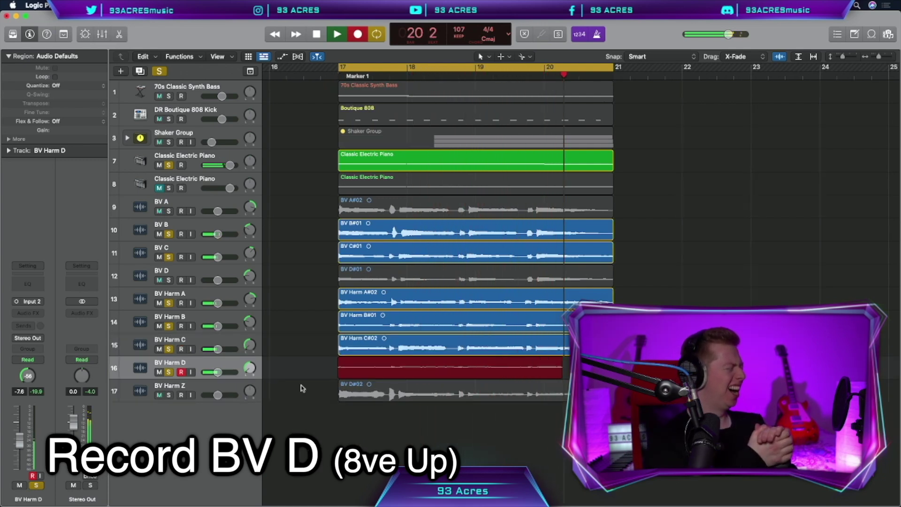
key("space")
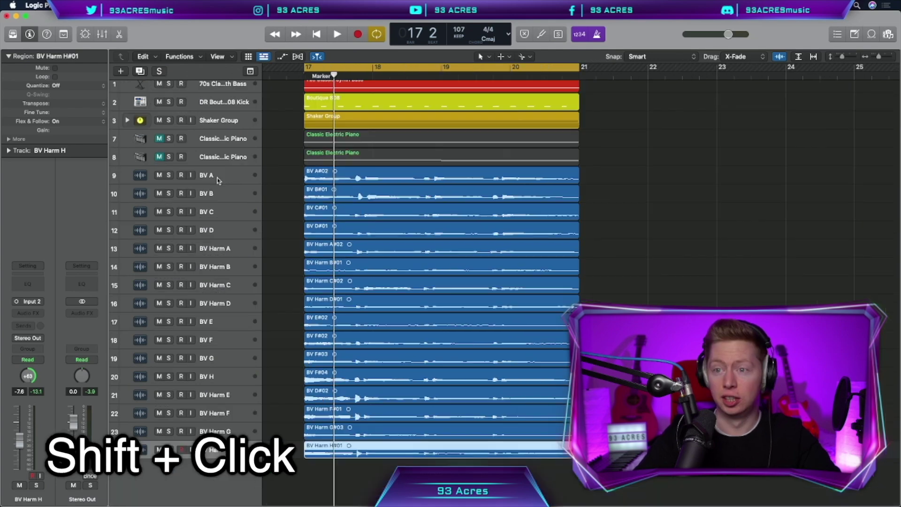
Group the tracks BV A through BV Harm H into a track stack named BV Group and play it back
left_click(218, 178, "shift")
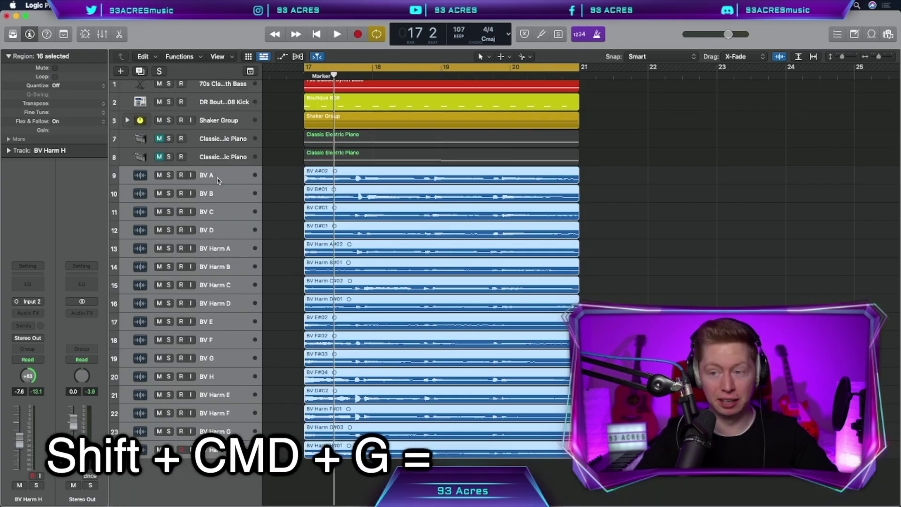
key("shift+super+g")
type("BV's")
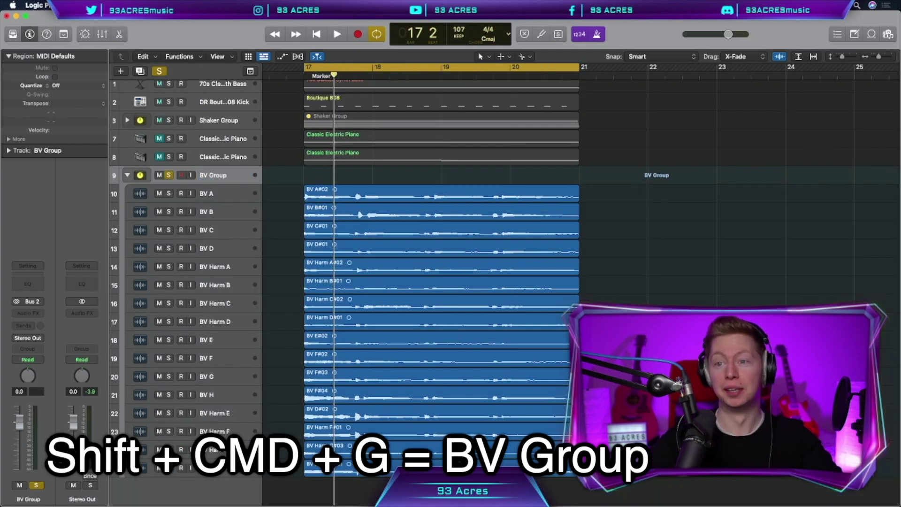
key("space")
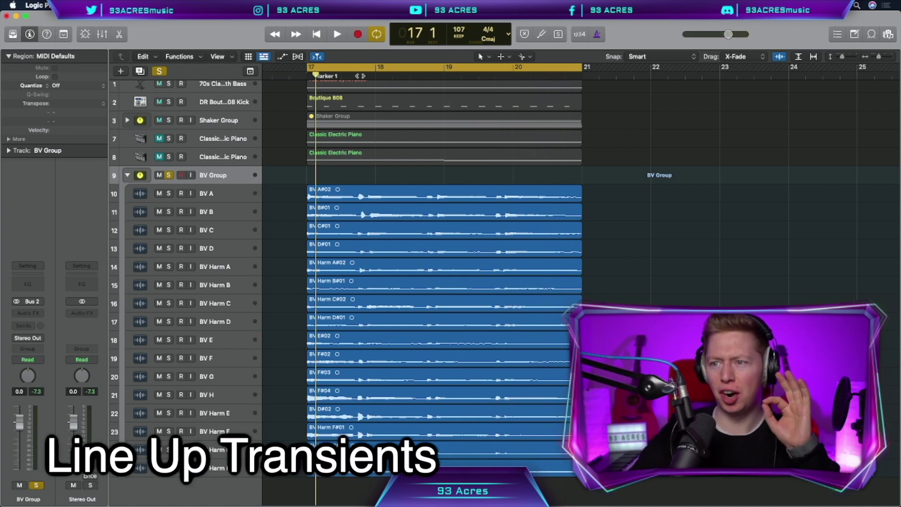
Shape the BV Group's Channel EQ with a low cut and a low-mid reduction, and assign the Fade Tool as the secondary tool
left_click(359, 76)
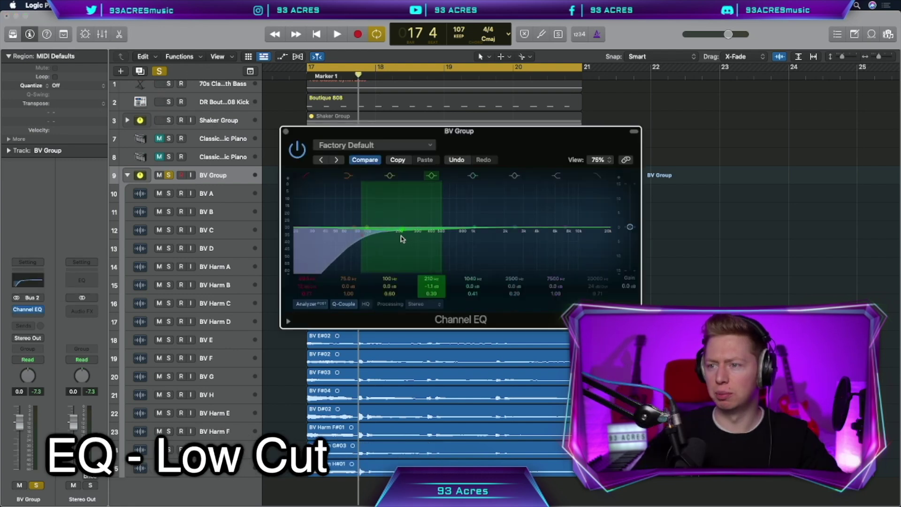
left_click_drag(398, 238, 419, 240)
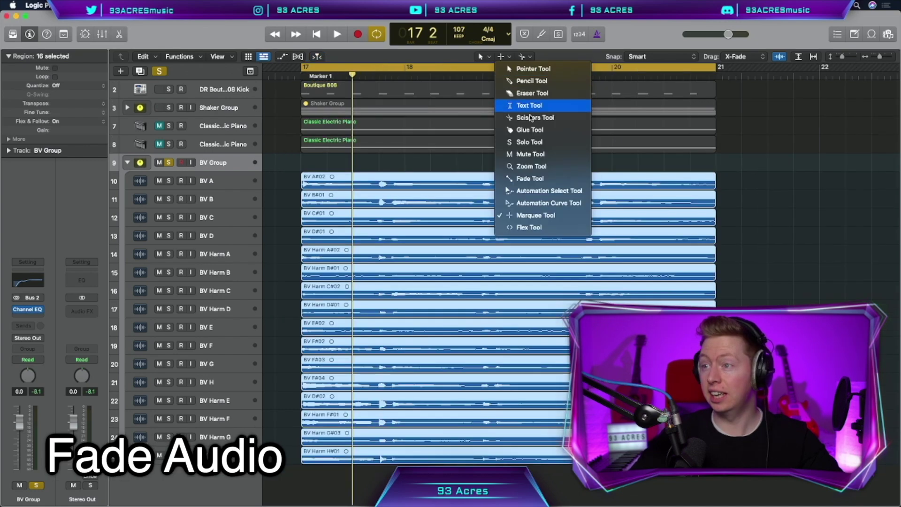
left_click(530, 181)
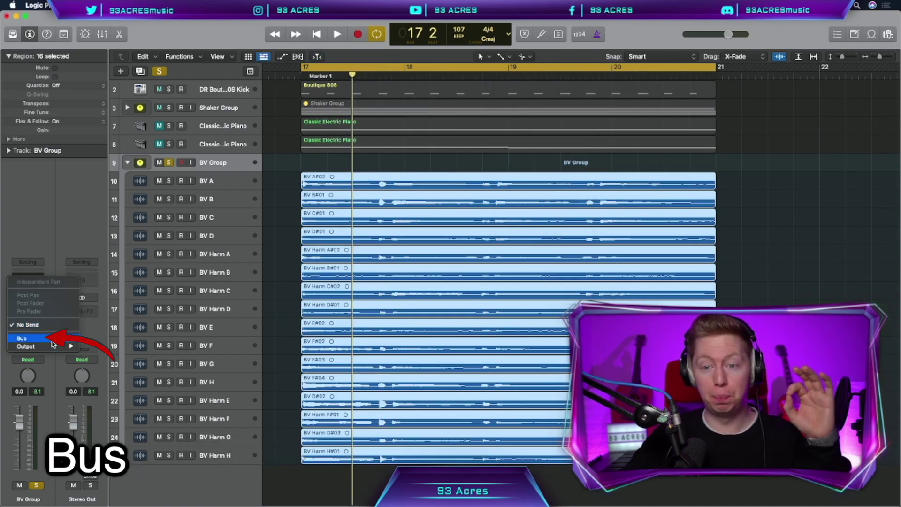
Send the BV Group to Bus 5 and insert ChromaVerb on that bus channel
mouse_move(28, 338)
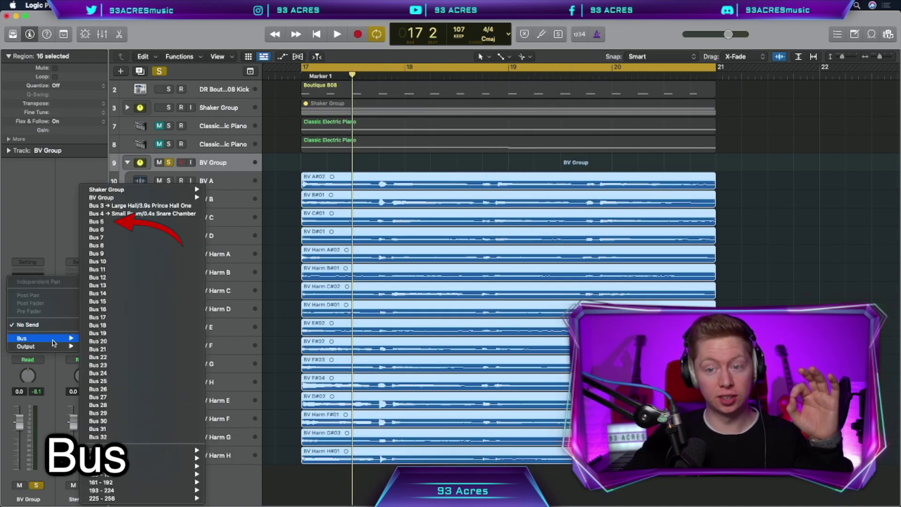
left_click(96, 221)
left_click(82, 303)
mouse_move(108, 469)
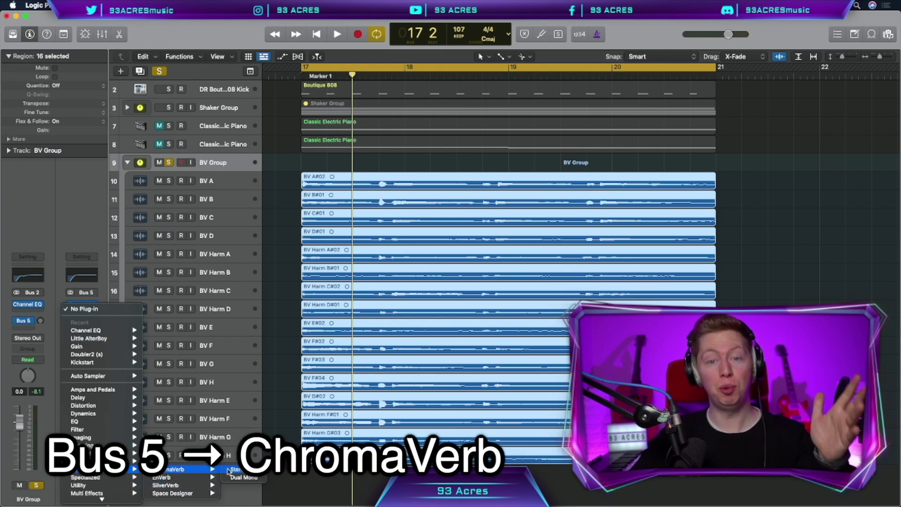
left_click(164, 468)
Load ChromaVerb's Orchestra Chamber preset and raise the BV Group's Bus 5 send to about -11.9 dB while playing back
left_click(373, 145)
mouse_move(412, 328)
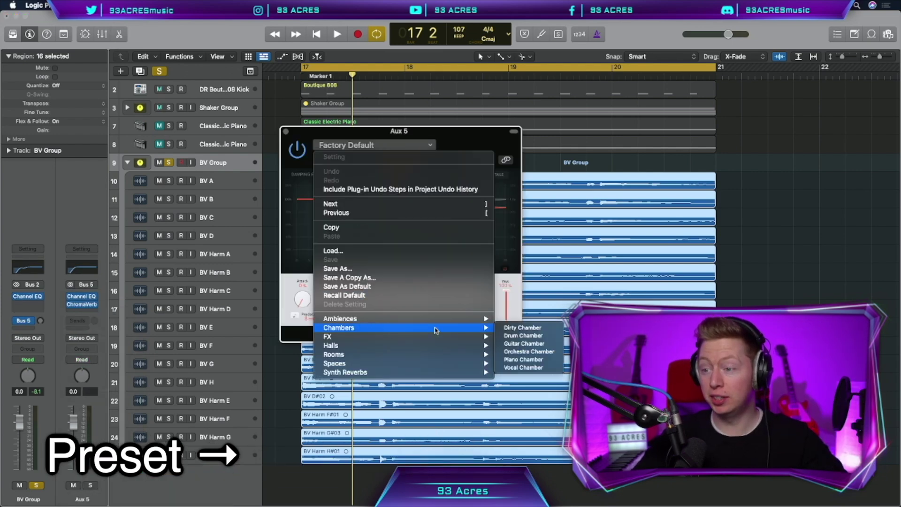
left_click(525, 342)
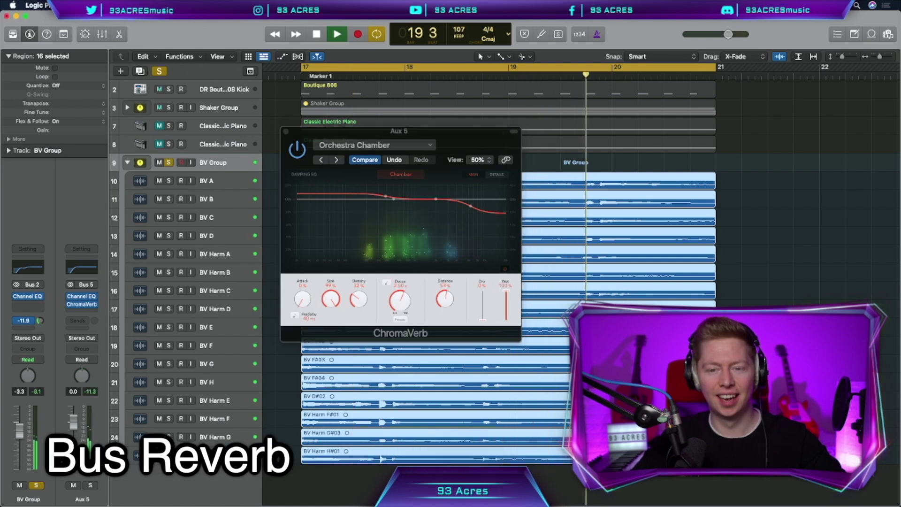
key("space")
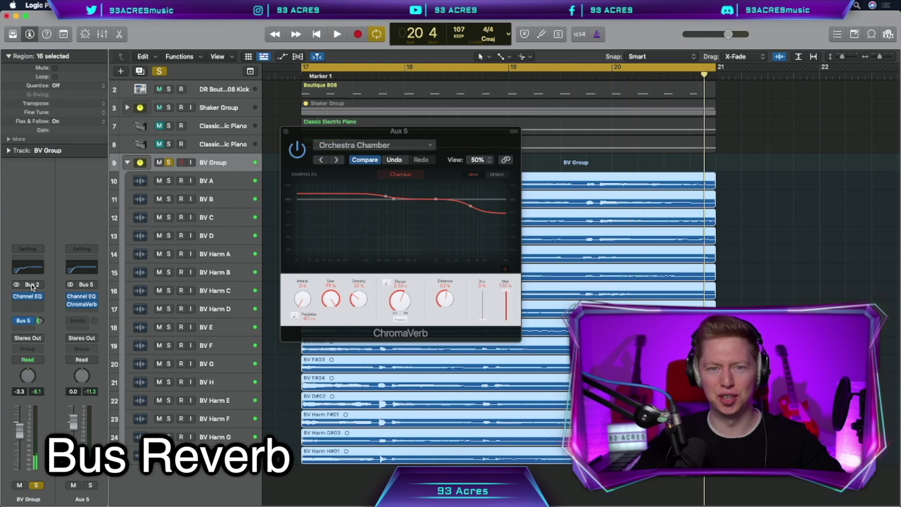
left_click(285, 132)
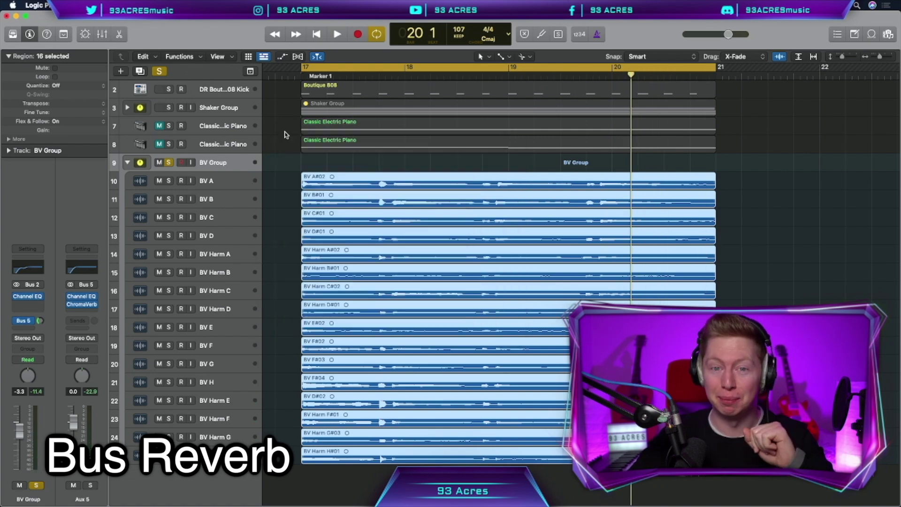
Send the BV Group to Bus 30 and insert a Chorus on that bus channel
left_click(28, 328)
left_click(100, 469)
left_click(81, 294)
mouse_move(113, 438)
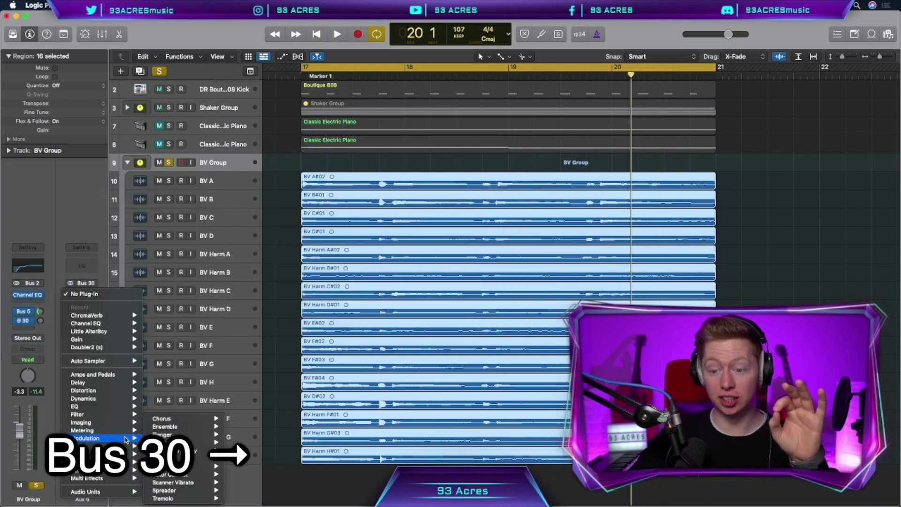
left_click(240, 419)
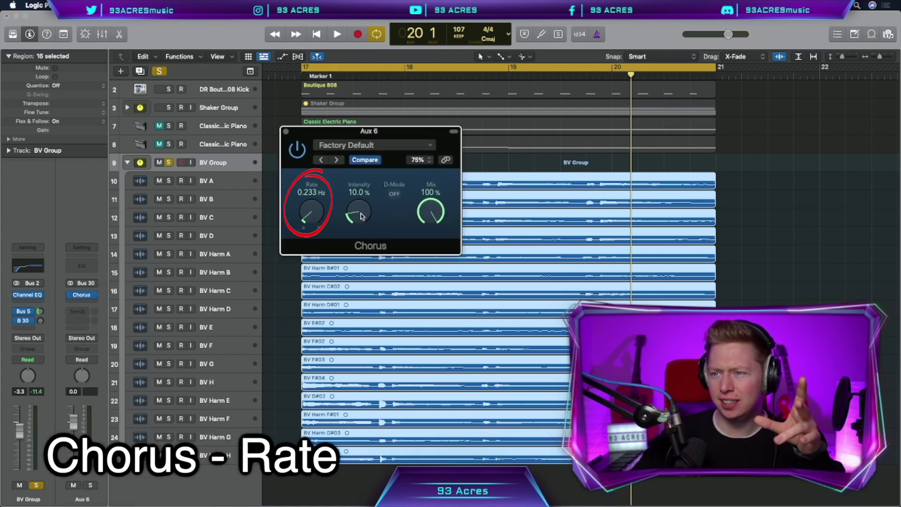
Set the Chorus intensity to 100% and raise the BV Group's Bus 30 send to about -16.6 dB while playing back
left_click_drag(362, 217, 407, 55)
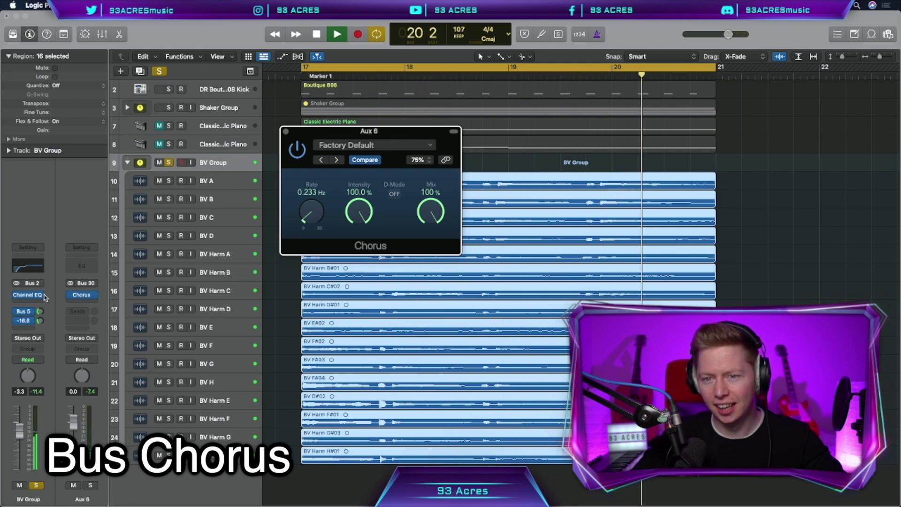
left_click(52, 323)
key("space")
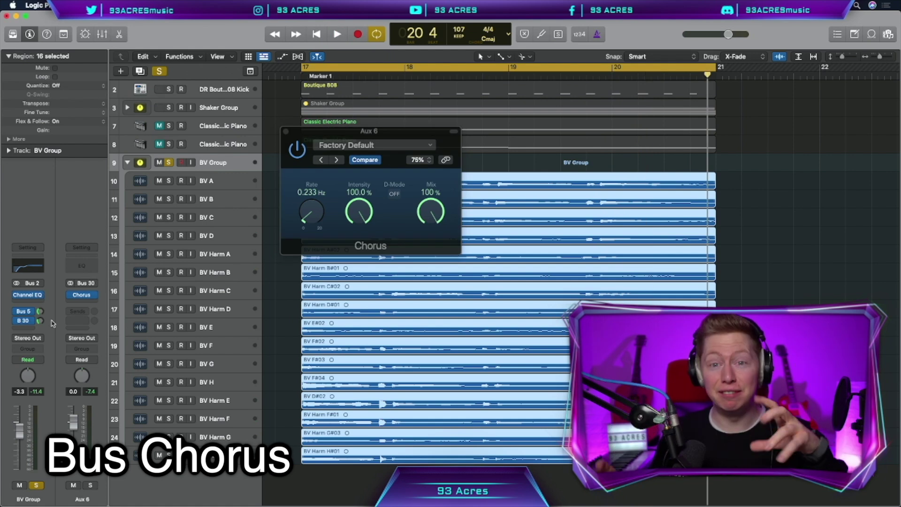
Send the BV Group to Bus 29 and insert a Phaser on that bus channel
left_click(32, 329)
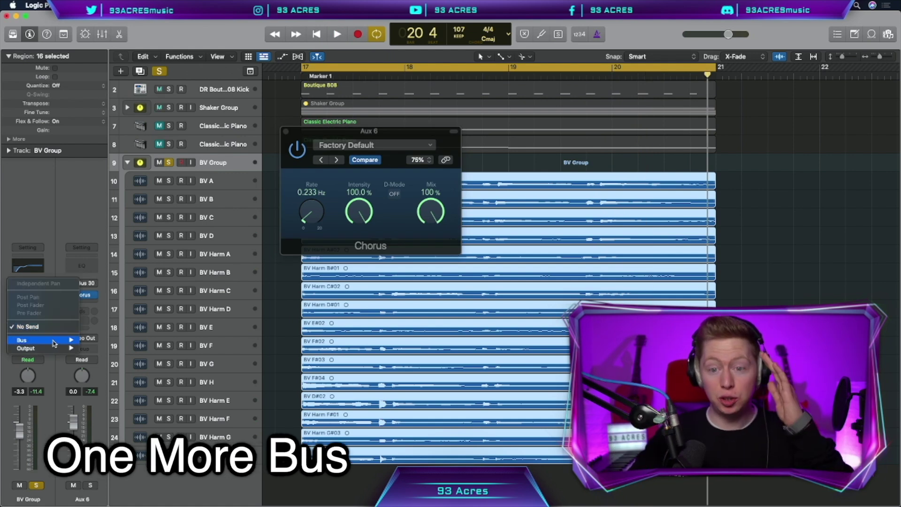
mouse_move(22, 339)
left_click(125, 412)
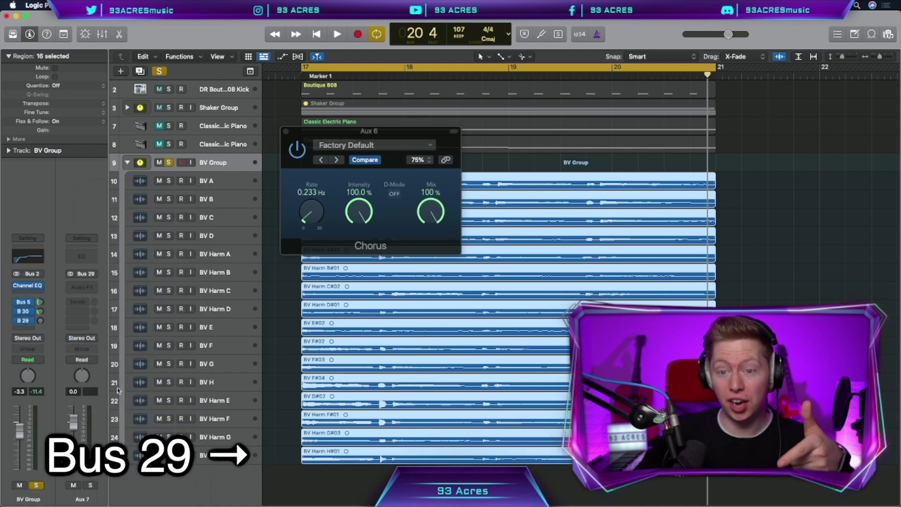
left_click(82, 285)
mouse_move(117, 431)
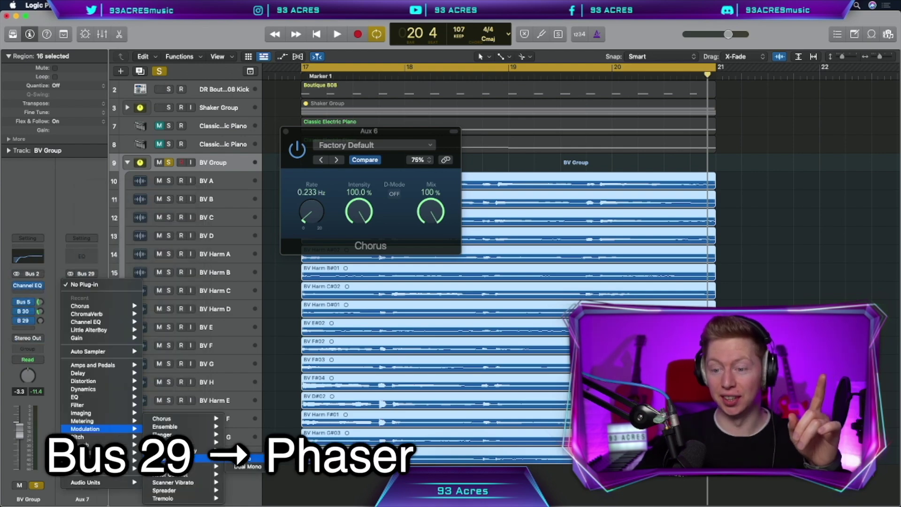
left_click(165, 458)
Load the Phaser's 10 Stage Phaser preset and raise the BV Group's Bus 29 send while playing back
left_click(286, 154)
left_click(272, 346)
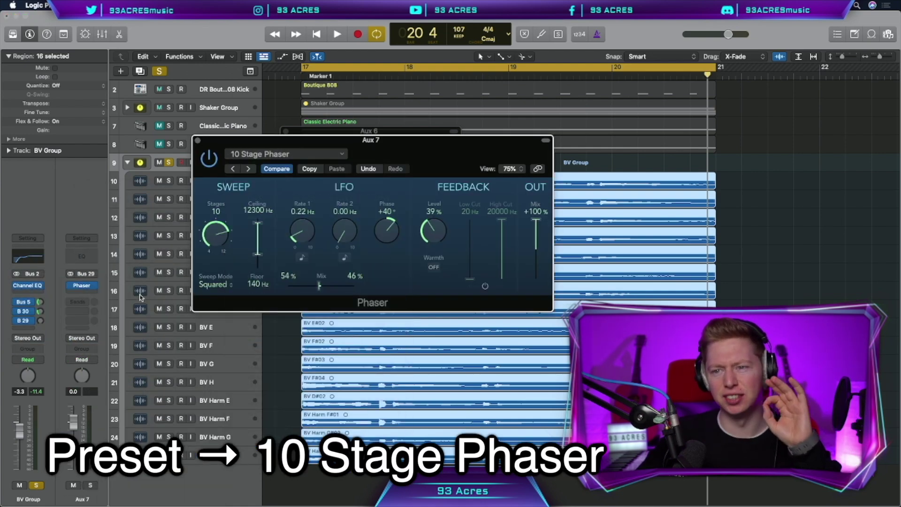
key("space")
left_click_drag(48, 245, 49, 230)
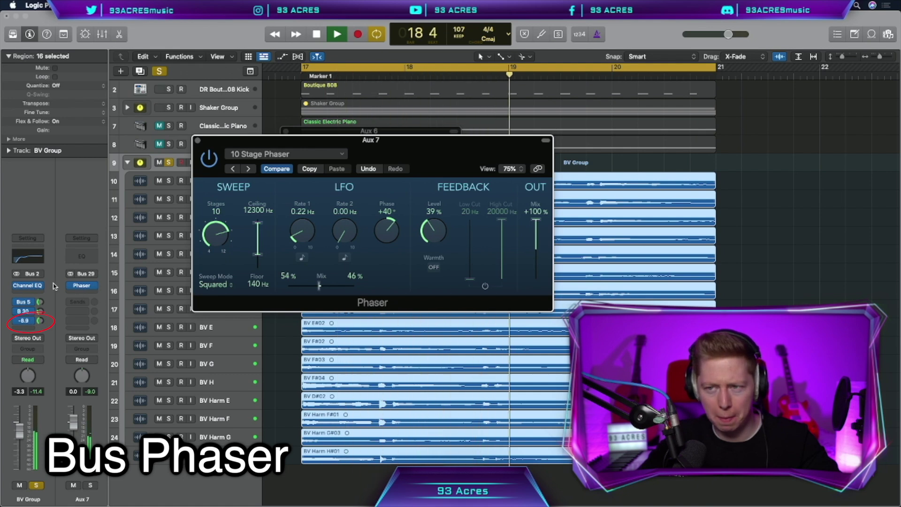
mouse_move(58, 296)
left_mouse_down()
mouse_move(56, 271)
mouse_move(59, 292)
left_mouse_up()
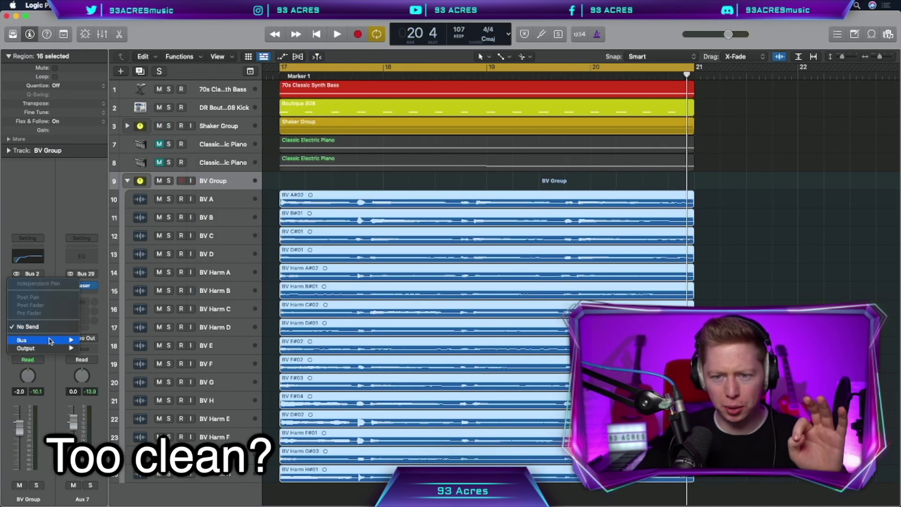
Send the BV Group to Bus 10 at about -14.1 dB, with Distortion on that bus at 30 dB drive and -20.5 dB output
left_click(23, 320)
left_click(131, 263)
left_click(82, 278)
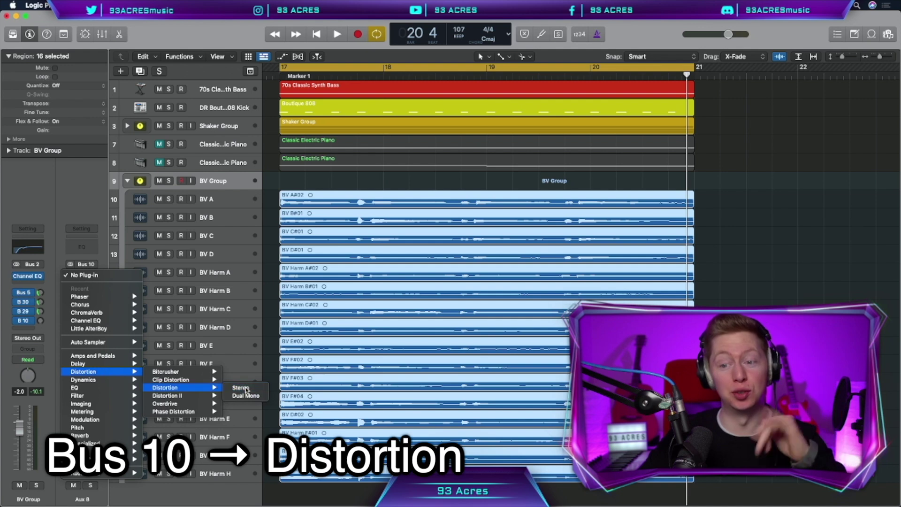
left_click(242, 390)
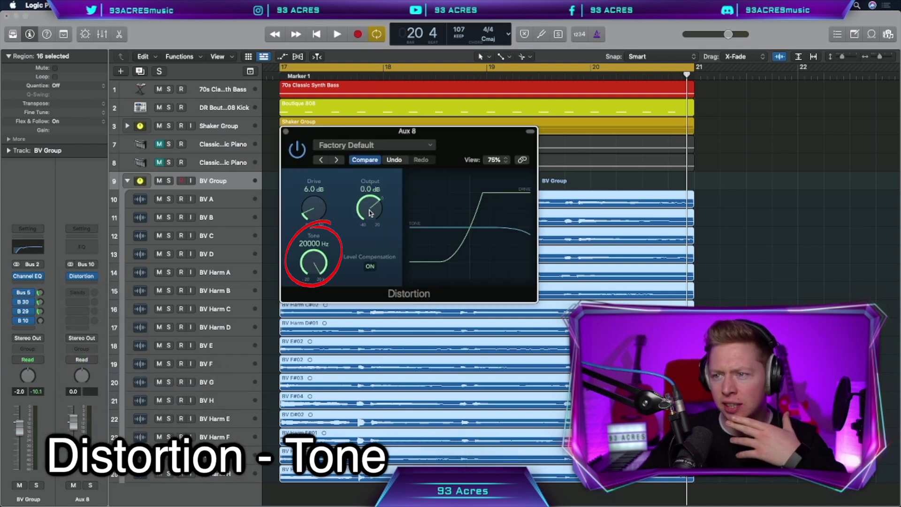
left_click_drag(370, 213, 371, 228)
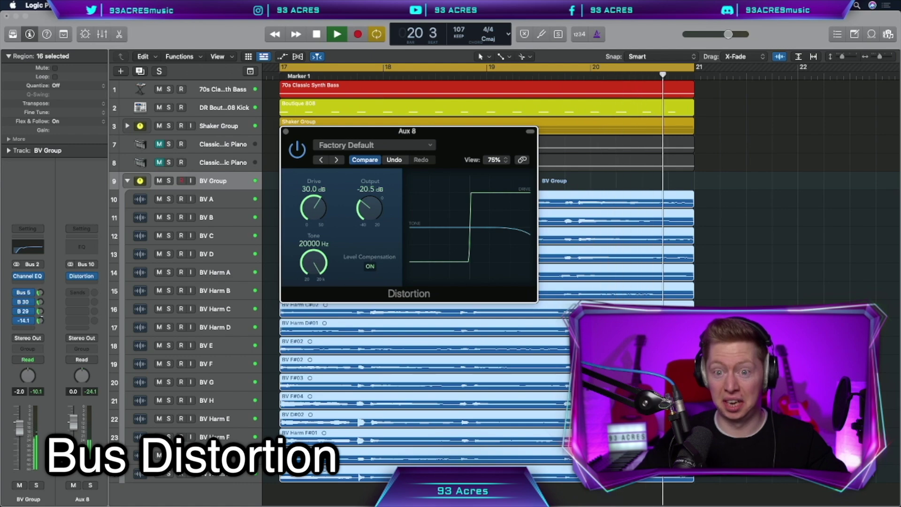
left_click_drag(40, 320, 42, 320)
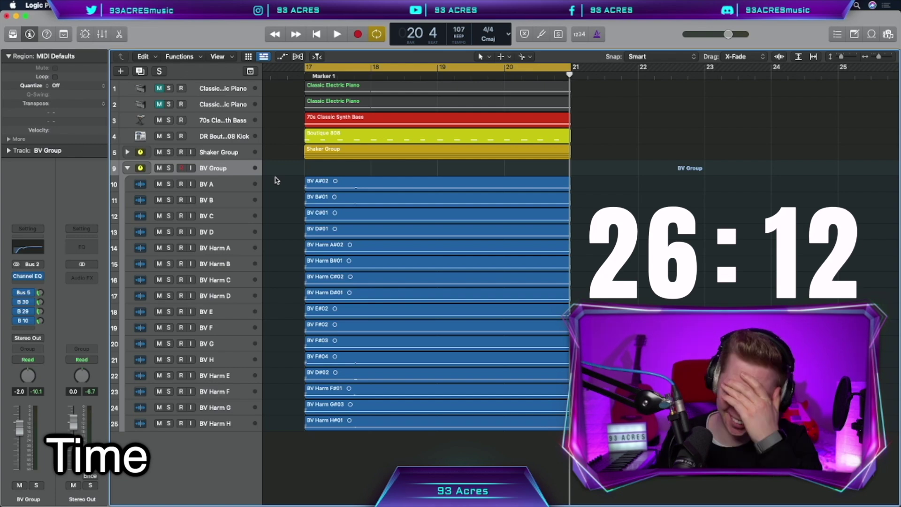
Record a brass part over the four-bar cycle from bar 17 on a new software instrument track using the Pop Brass patch
key("alt+super+n")
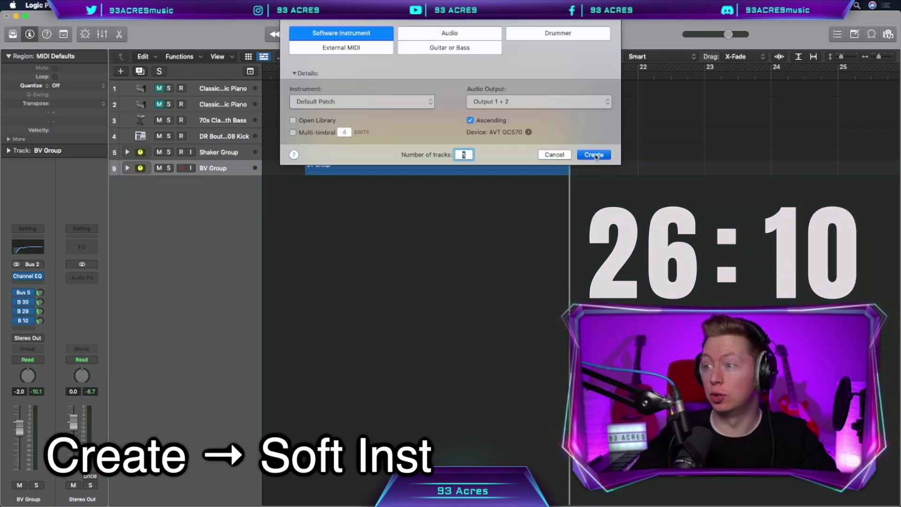
left_click(594, 154)
left_click(15, 36)
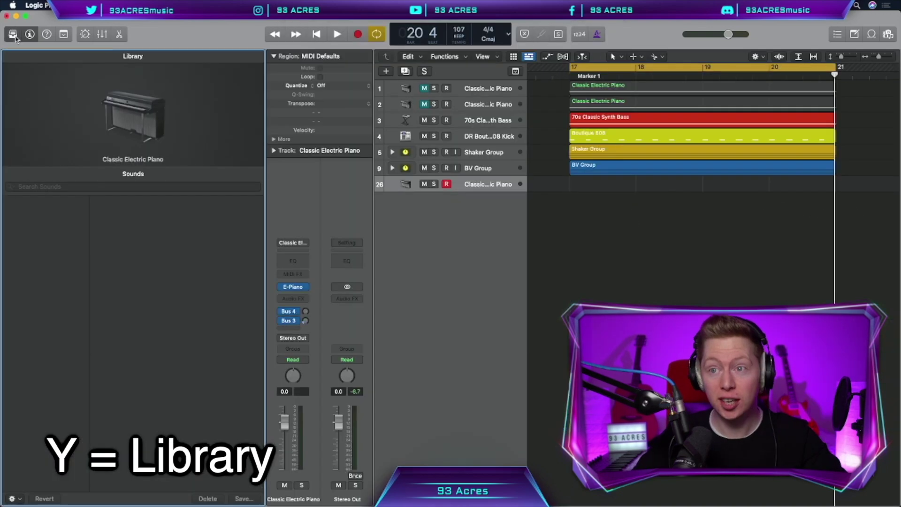
type("brass")
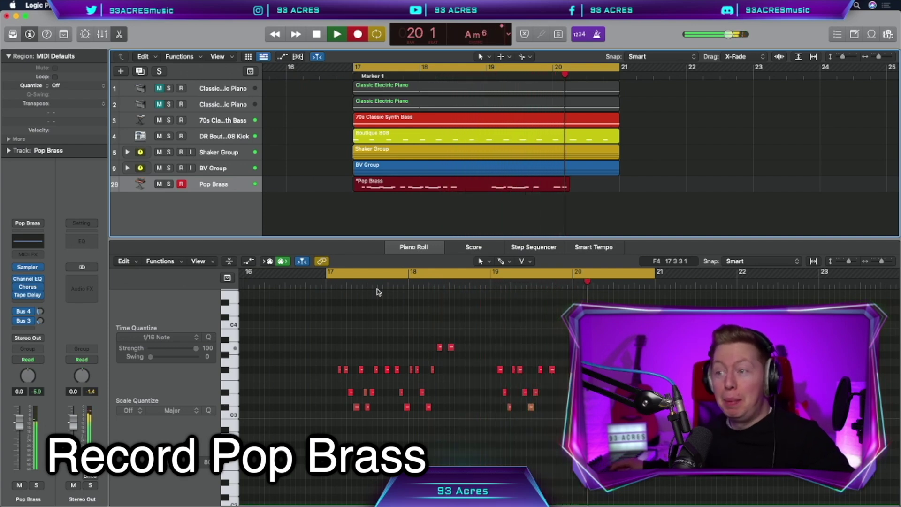
key("space")
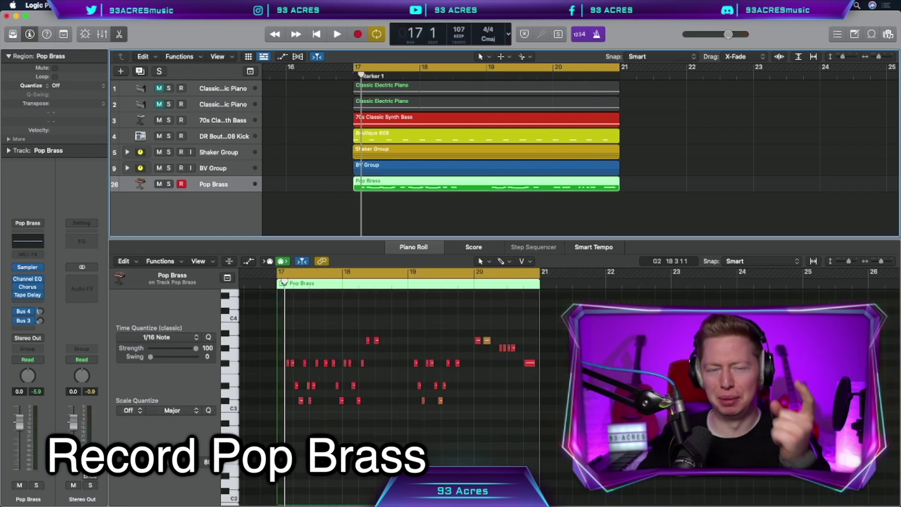
Solo the Pop Brass track and duplicate it, loading the Full Brass patch on the duplicate
key("s")
key("cmd+d")
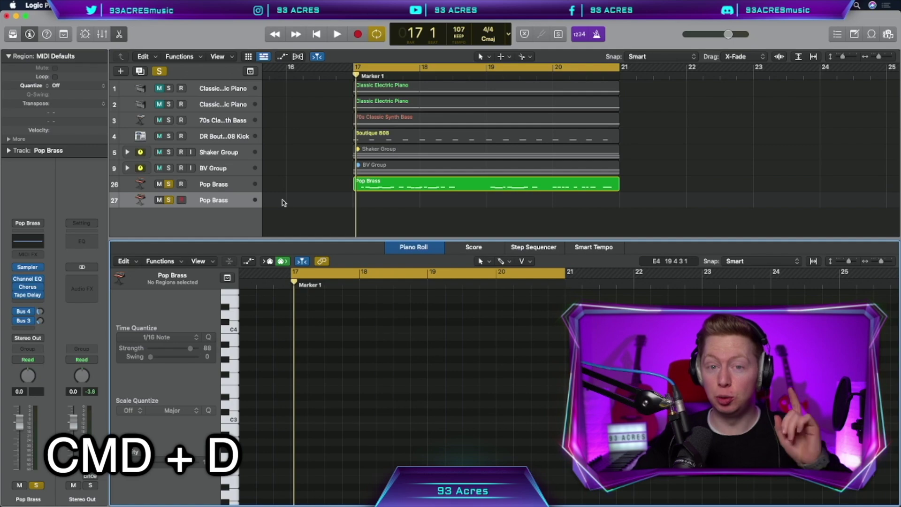
type("ybrass")
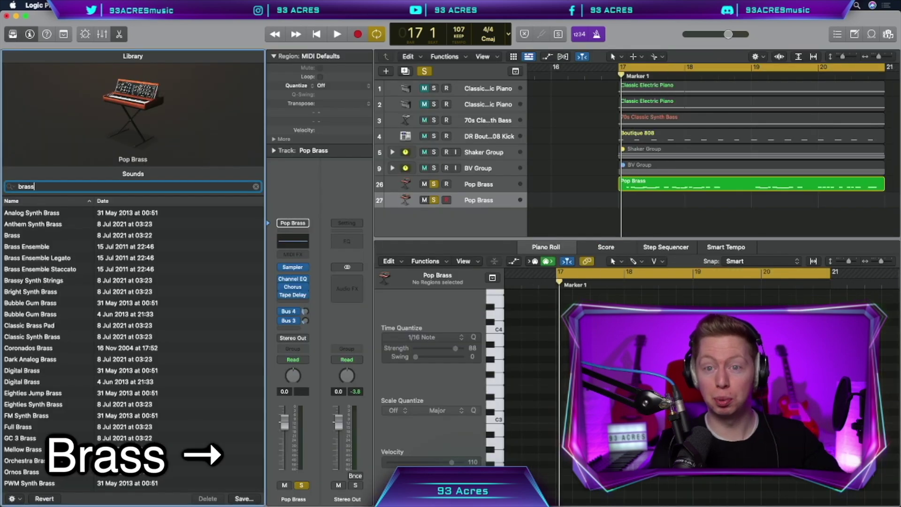
left_click(47, 388)
scroll(49, 402, "down", 1)
left_click(49, 399)
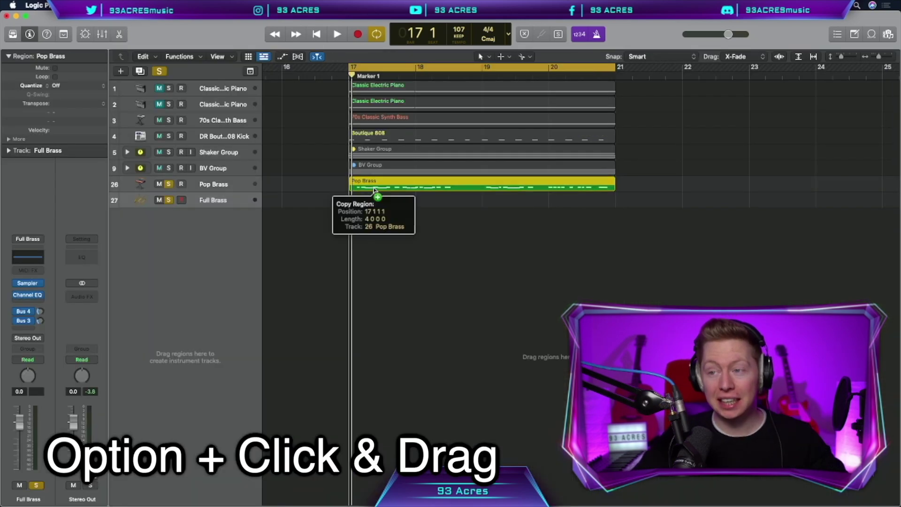
Copy the Pop Brass region to the Full Brass track, apply a MIDI function to all its notes and audition both brass parts
left_click_drag(373, 185, 376, 197)
key("p")
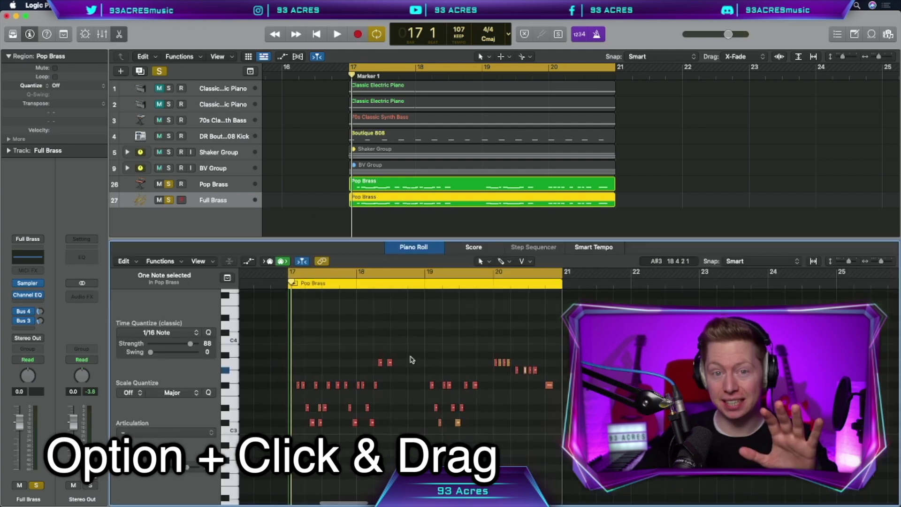
key("super+a")
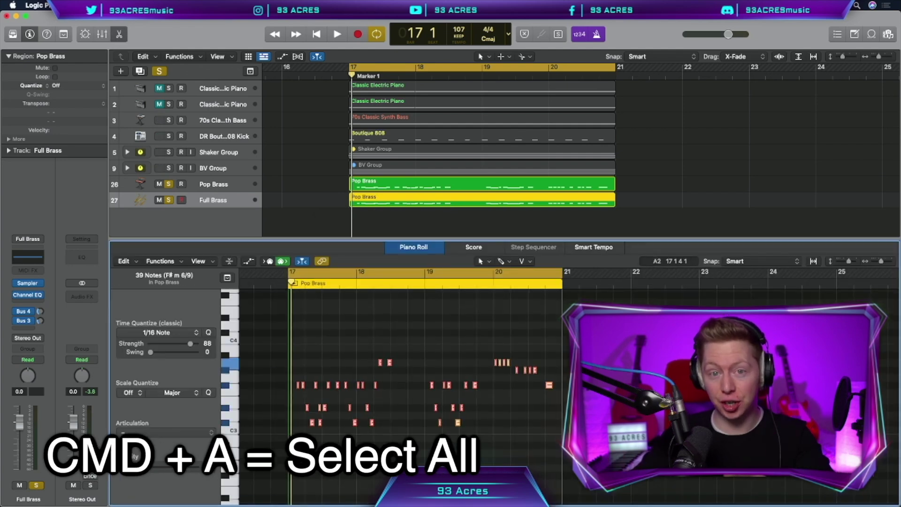
left_click(160, 261)
mouse_move(211, 356)
left_click(307, 420)
left_click(415, 358)
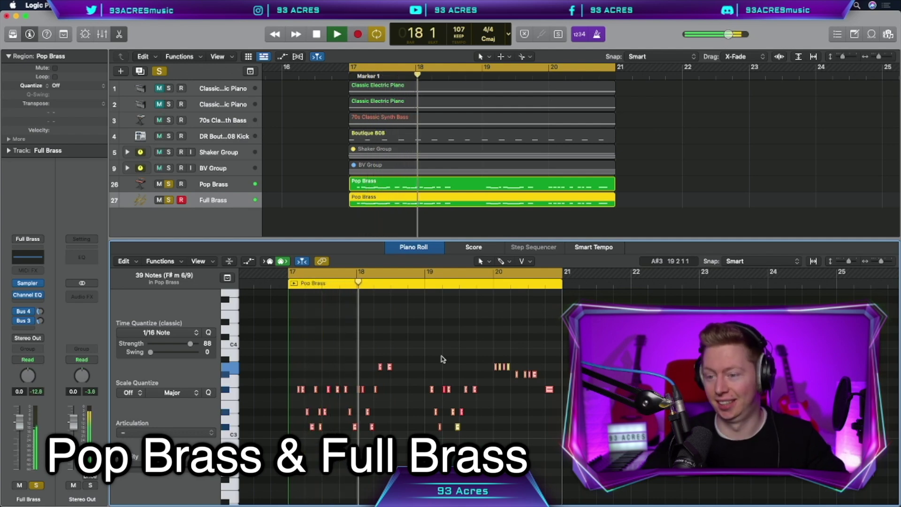
key("space")
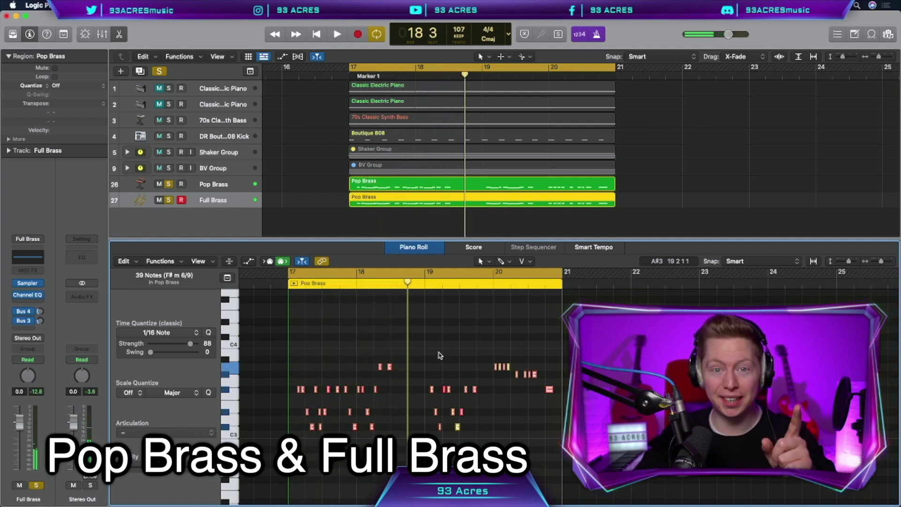
Add a duplicate track with the Trumpet Section Staccato patch and a copy of the brass region, lowering its volume to about -11.6 dB
key("e")
key("super+d")
key("y")
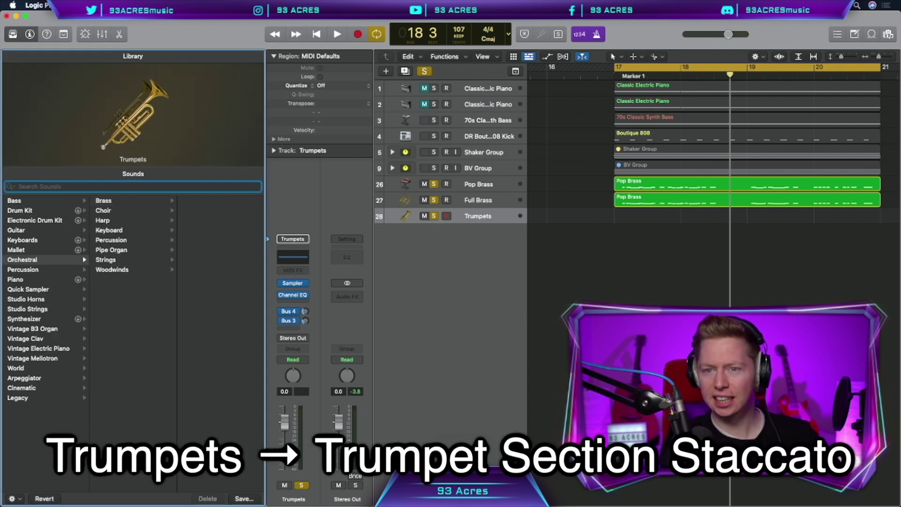
type("trumpet")
left_click(47, 325)
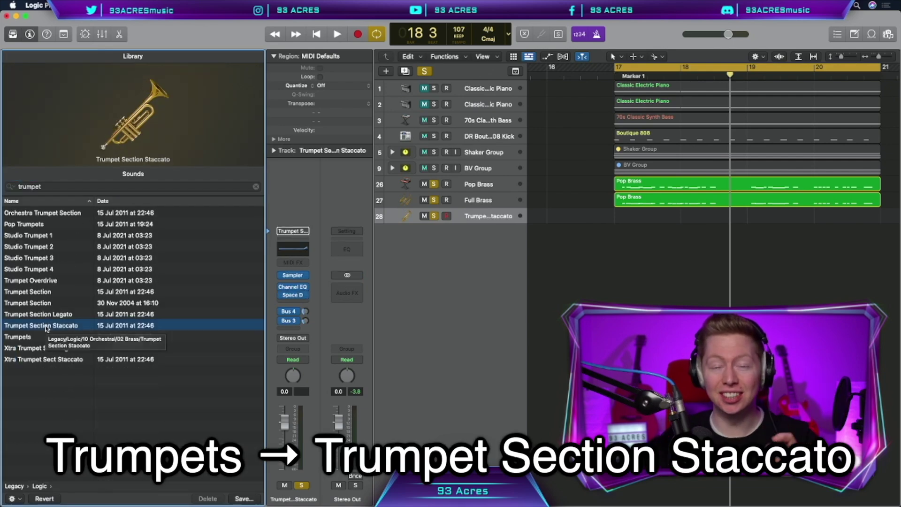
left_click_drag(647, 198, 646, 213)
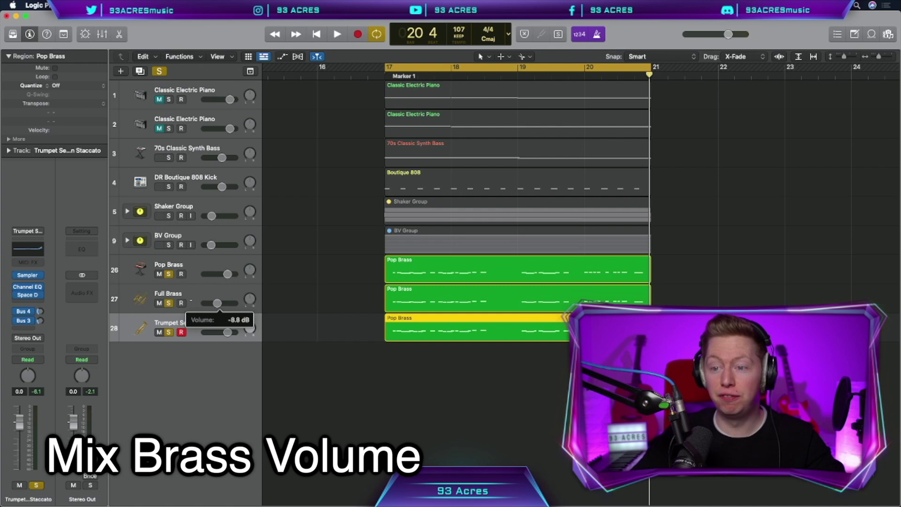
left_click_drag(227, 332, 199, 336)
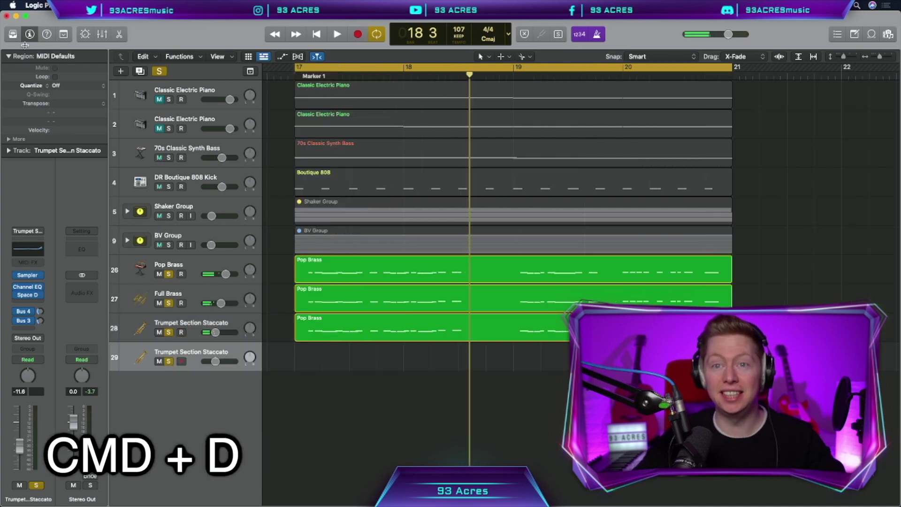
Load the Tuba patch on one duplicated track and French Horn Section Legato on another, copying the brass region onto both
left_click(9, 37)
left_click(58, 187)
type("tuba")
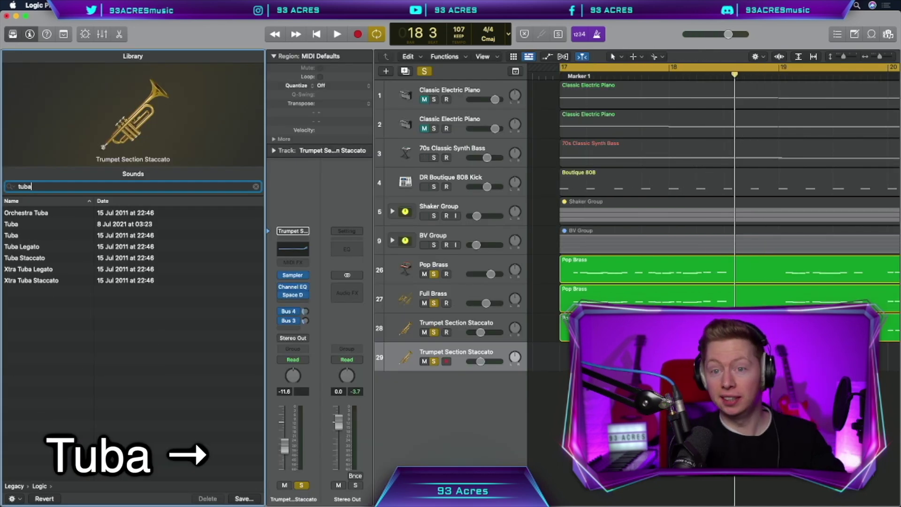
left_click(58, 225)
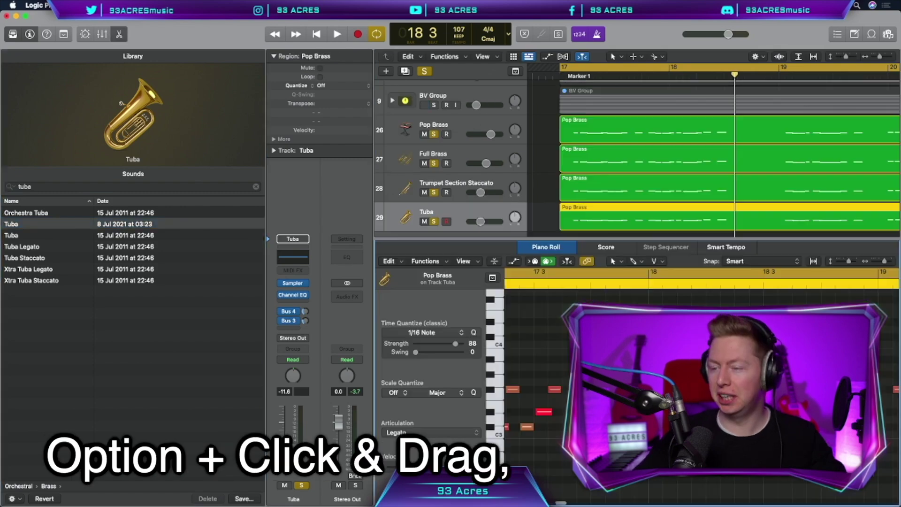
left_click(432, 259)
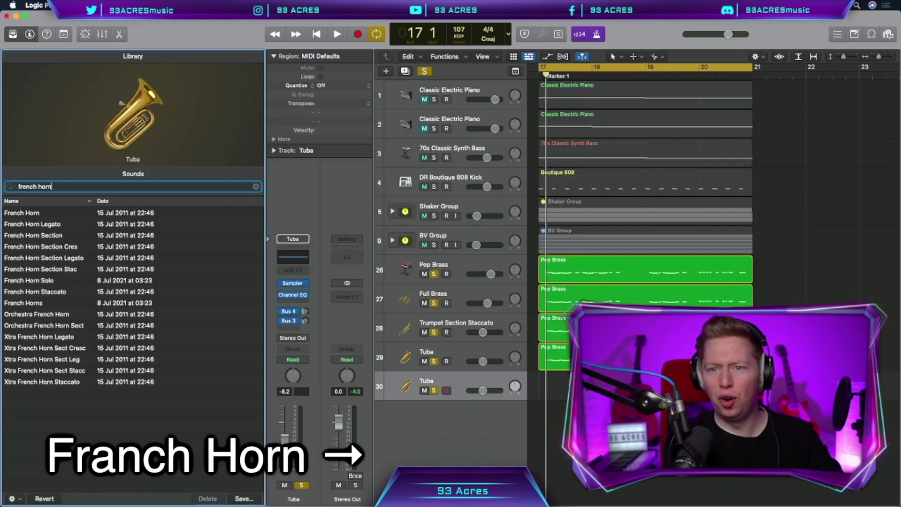
left_click(57, 258)
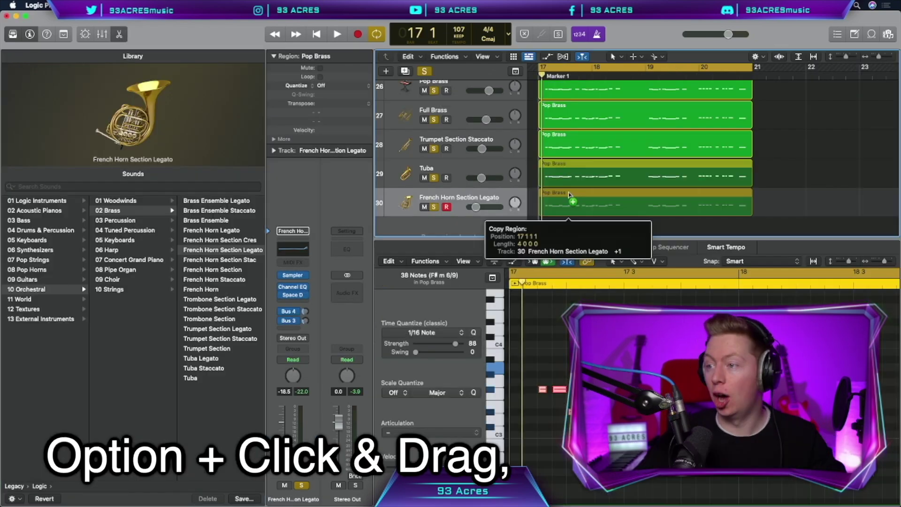
left_click_drag(572, 201, 572, 202)
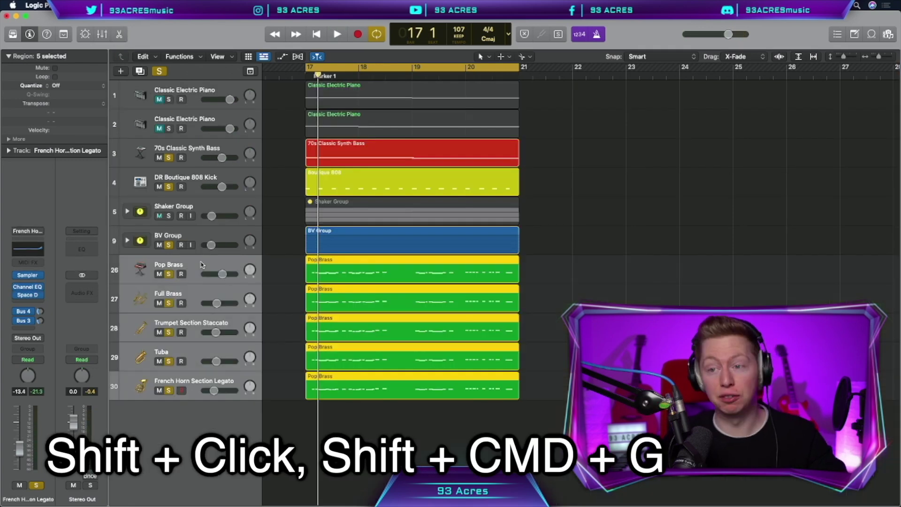
Group the five brass tracks as Brass Group and cut about 3.1 dB at 715 Hz and 3.3 dB at 1870 Hz in its Channel EQ
key("shift+super+g")
type("Brass Group")
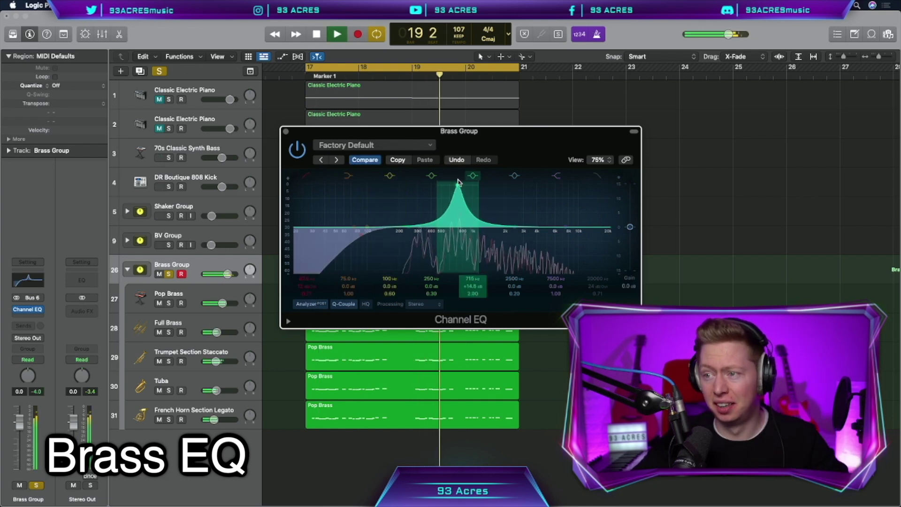
left_click_drag(459, 183, 459, 244)
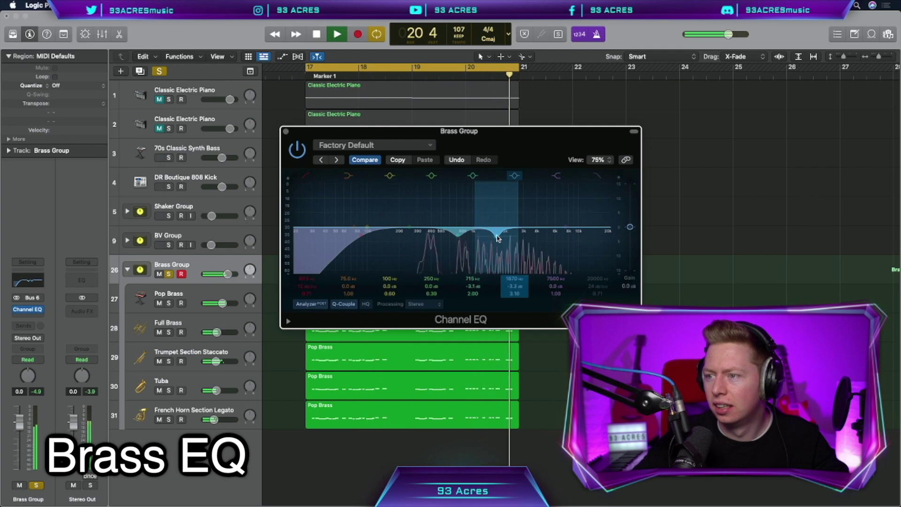
key("space")
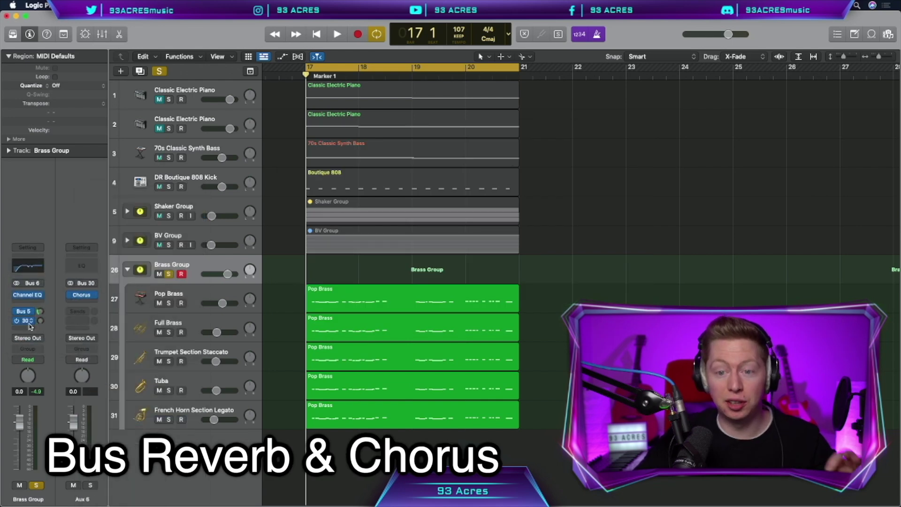
Set the Brass Group's Bus 30 send to about -13.8 dB and its Bus 5 send to about -11.5 dB while playing back
key("space")
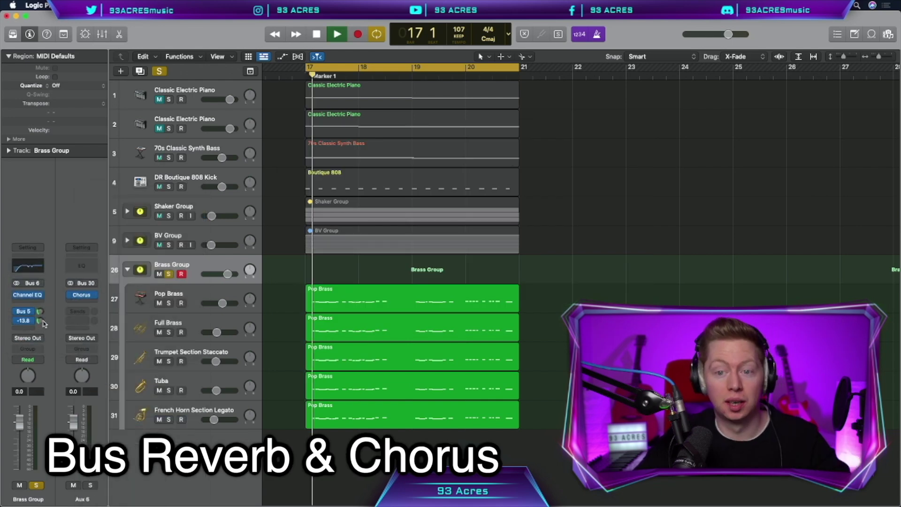
left_click(40, 312)
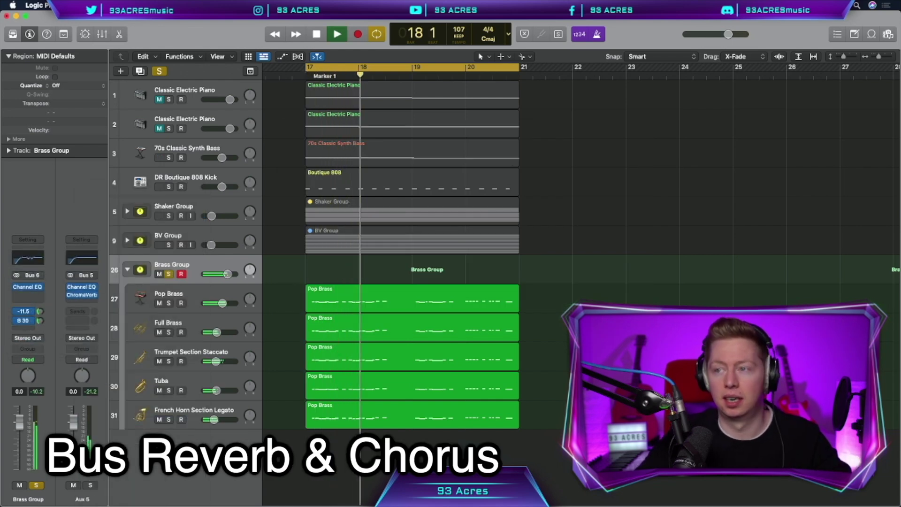
Send the Brass Group to Bus 15 at about -13.4 dB with a 1/32 dotted Tape Delay at 37% feedback, and play back the mix
left_click(590, 36)
left_click(28, 329)
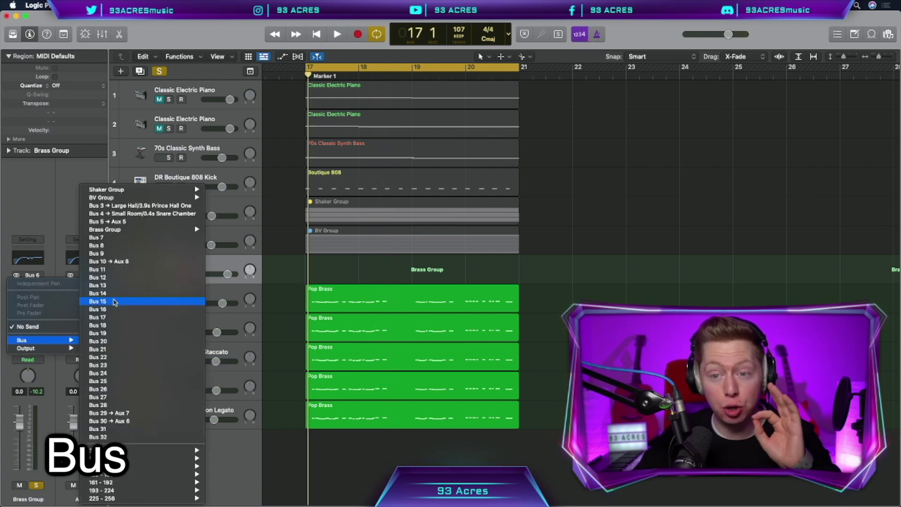
left_click(115, 302)
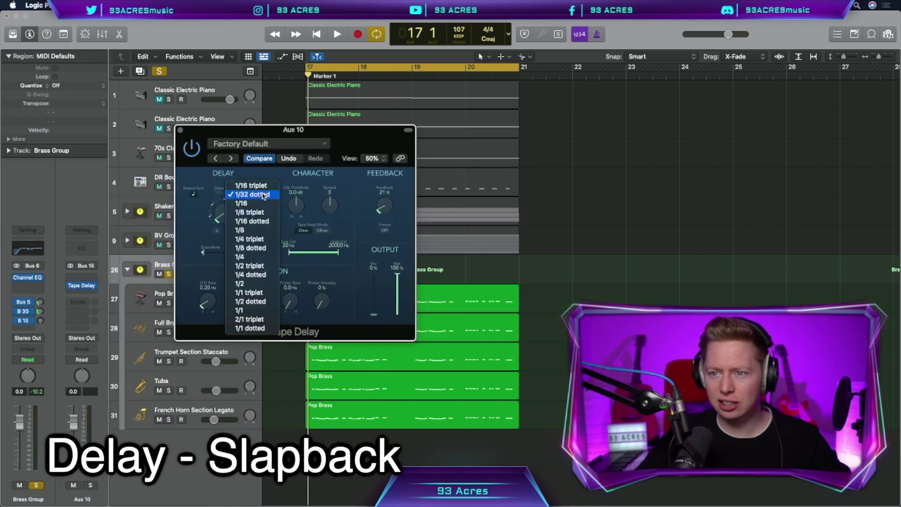
left_click(262, 194)
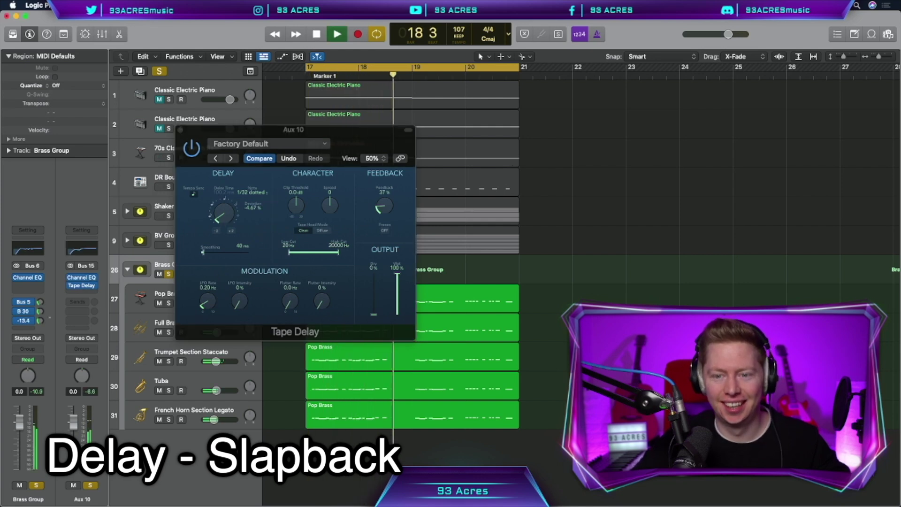
key("space")
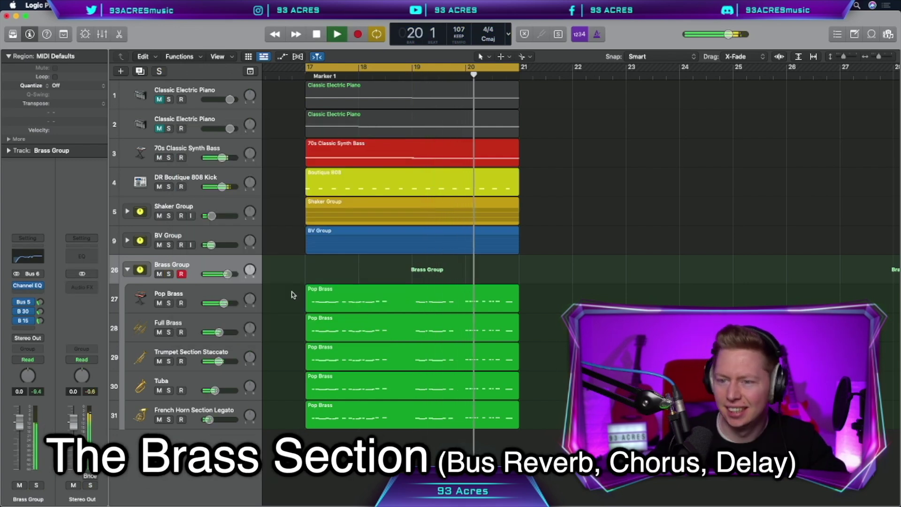
key("space")
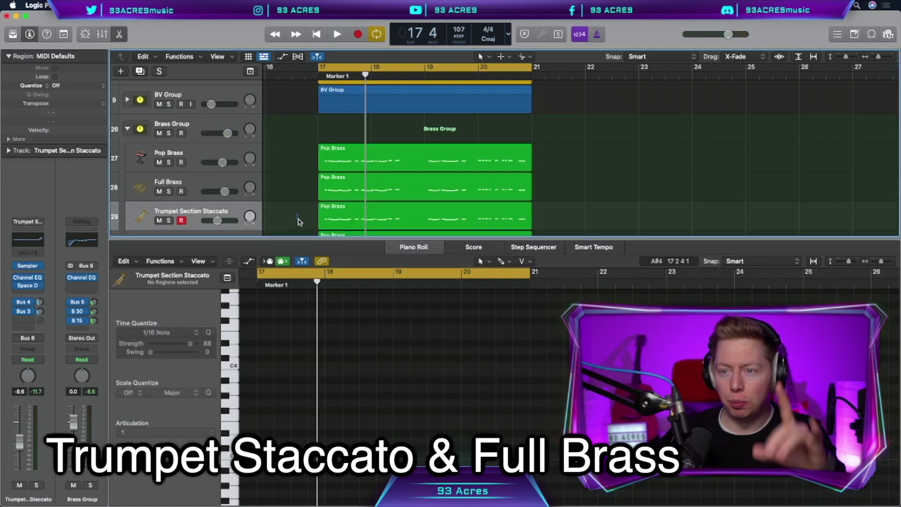
Transpose the Full Brass and Trumpet Section Staccato regions up one octave (+12) and play them back
left_click_drag(303, 220, 329, 190)
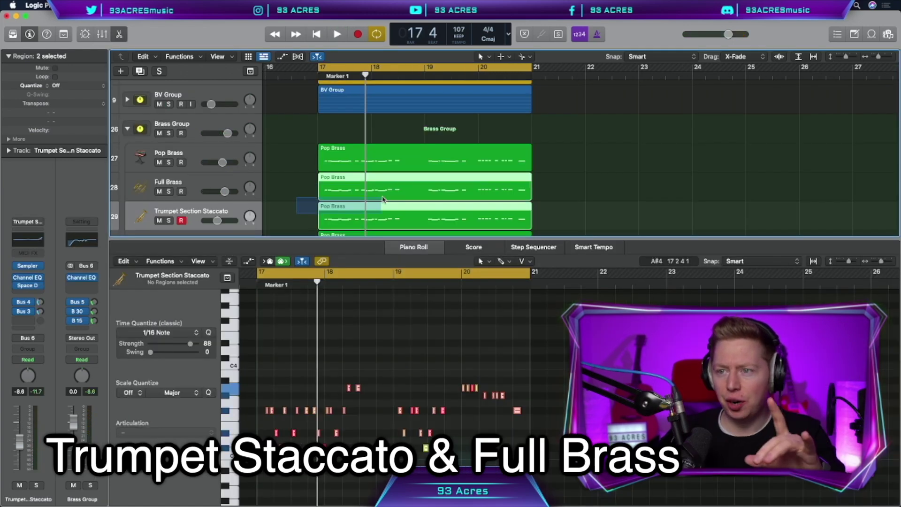
key("shift+alt+Up")
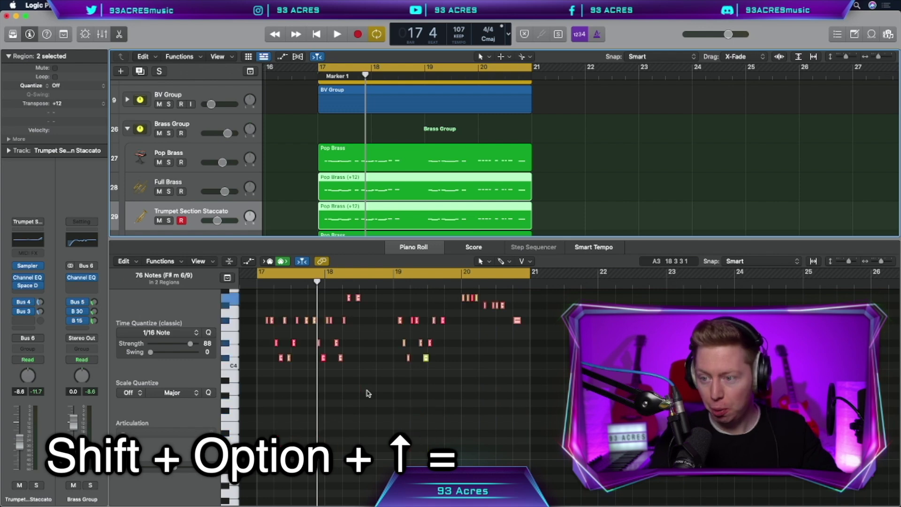
key("space")
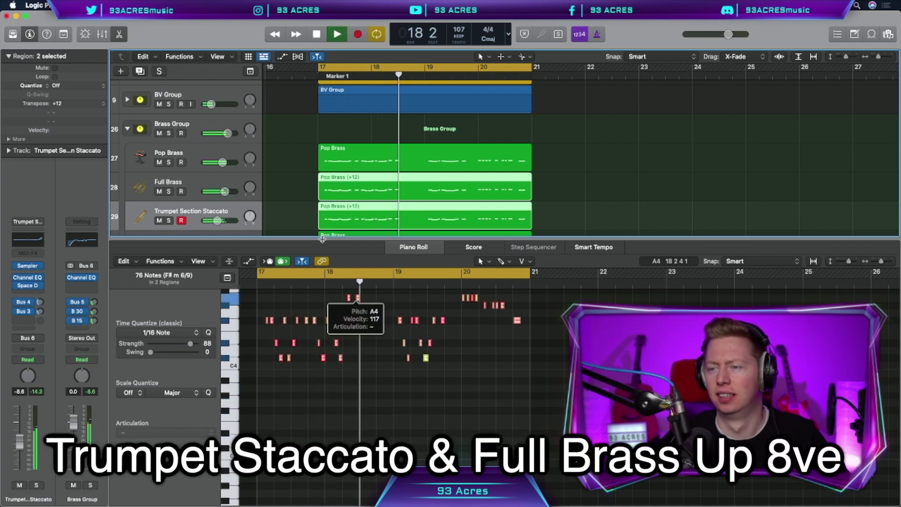
key("p")
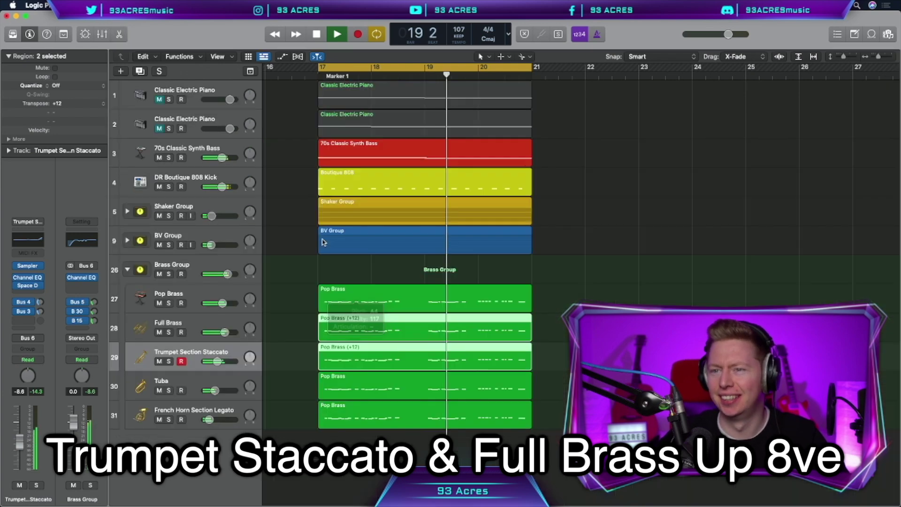
Duplicate the Pop Brass track and record a second brass part on it over bars 17 to 21
left_click(198, 265)
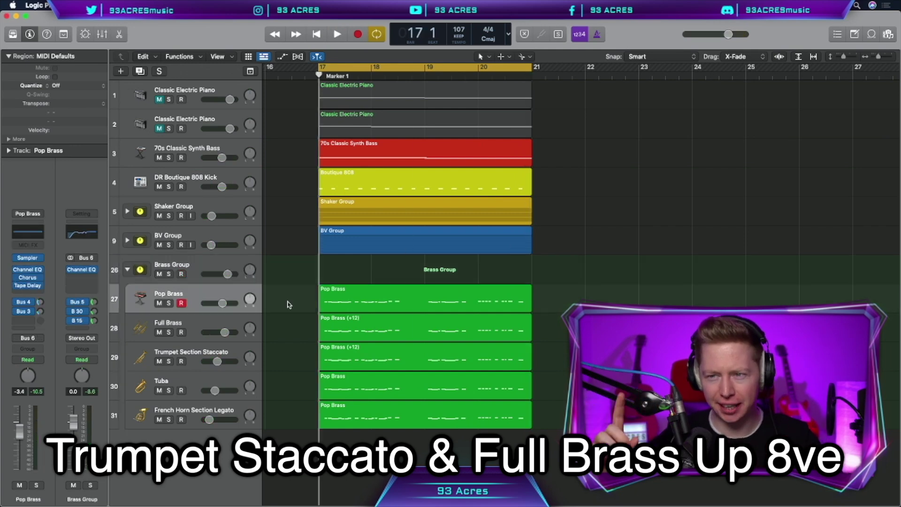
key("super+d")
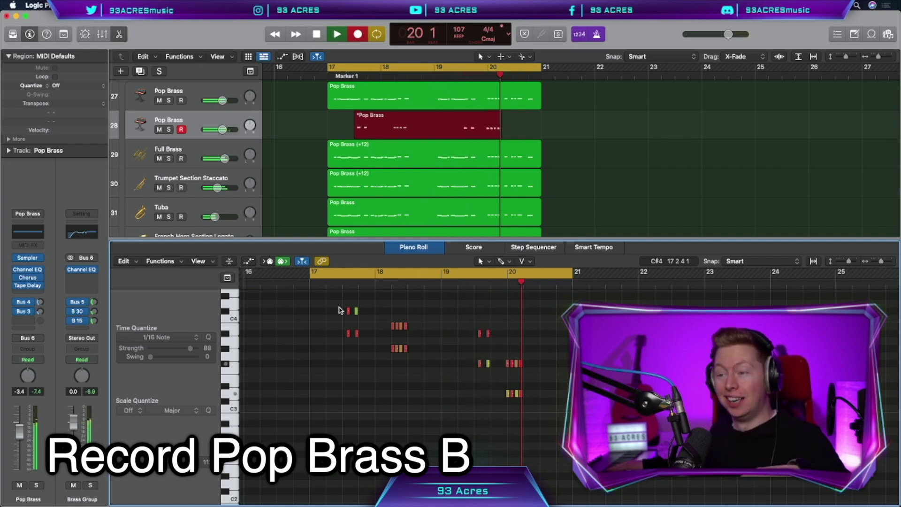
key("space")
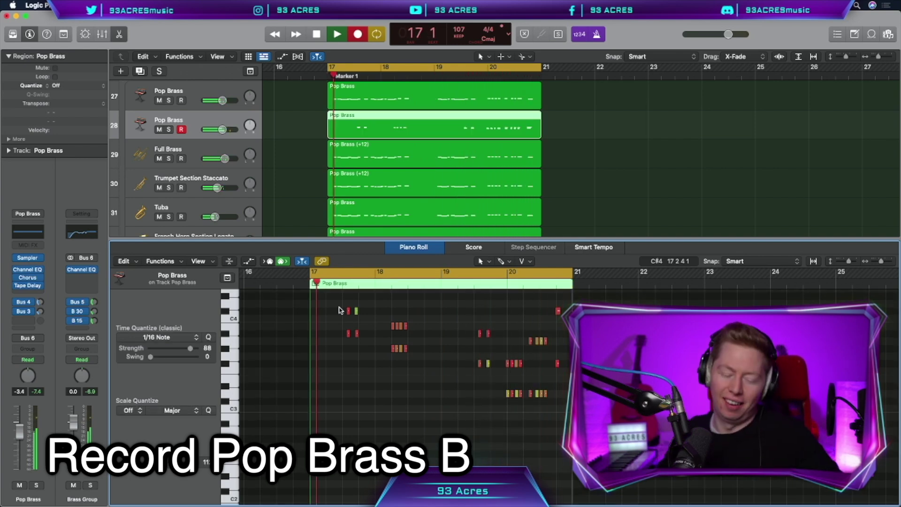
left_click_drag(414, 377, 432, 426)
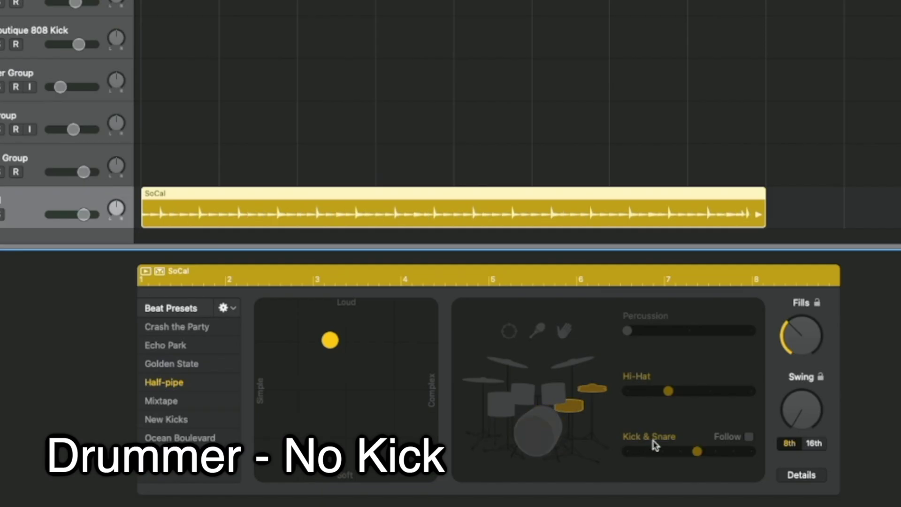
Make the SoCal drummer's Kick & Snare follow DR Boutique 808 Kick, choose hi-hat pattern 1 and enable the hand claps
left_click(748, 436)
left_click(722, 454)
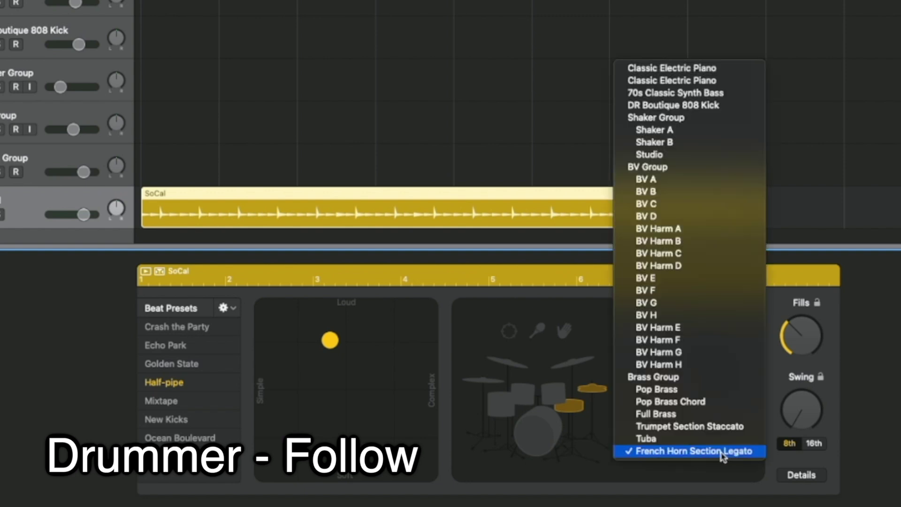
left_click(685, 105)
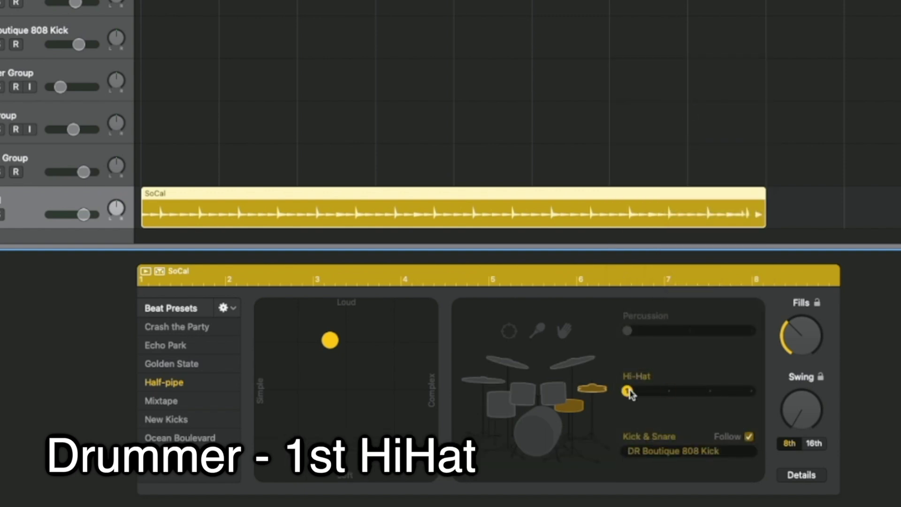
left_click(565, 331)
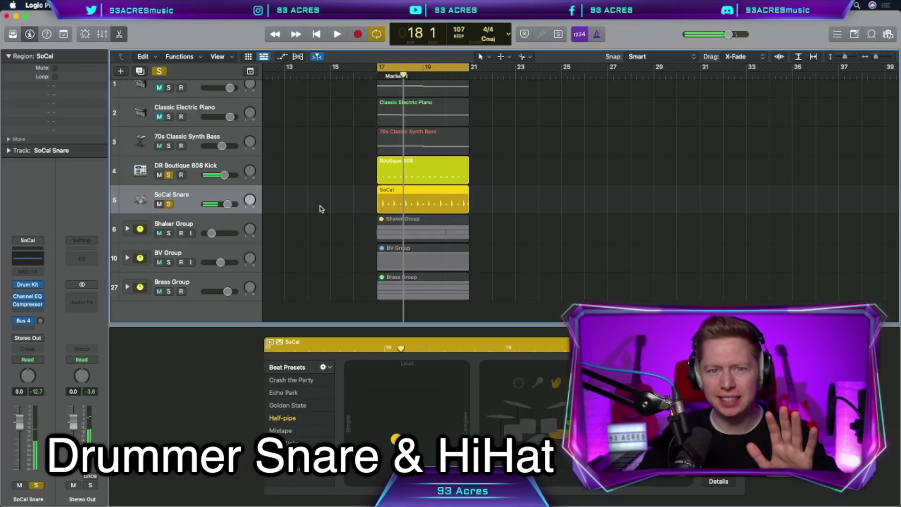
Change the SoCal Snare track's drummer to Anders - Hard Rock, set its loudness and complexity to soft and complex, and play it back
key("y")
left_click(181, 223)
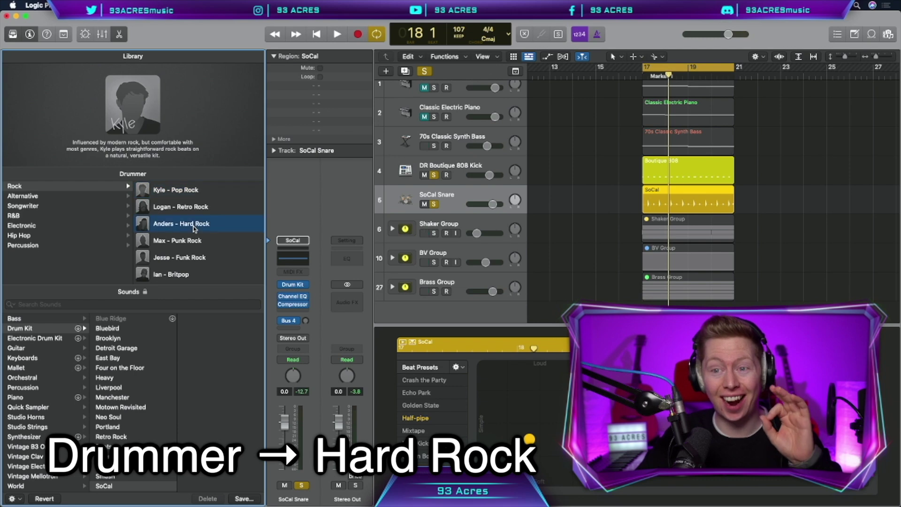
left_click(511, 198)
left_click(530, 433)
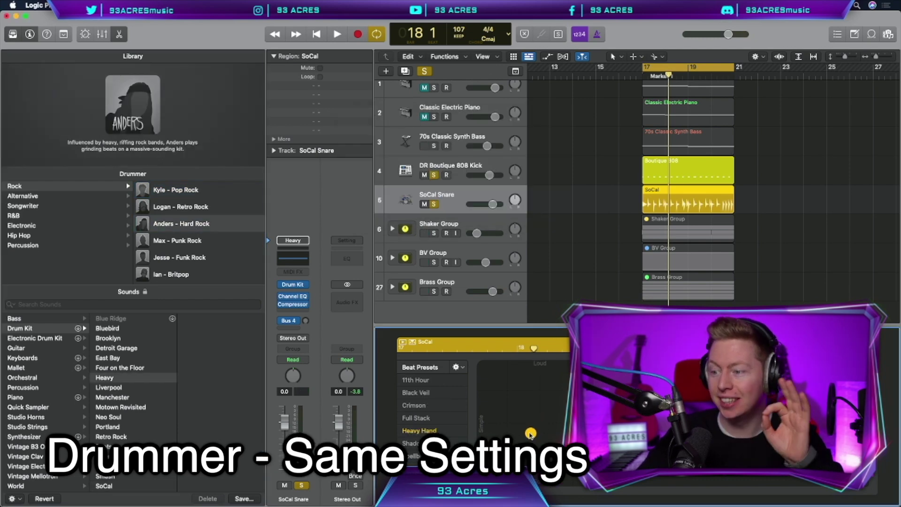
key("space")
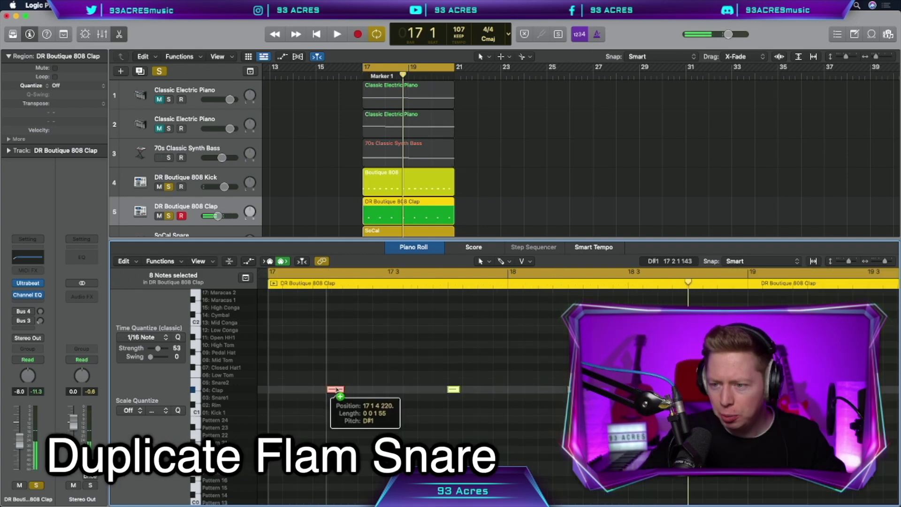
Copy the eight DR Boutique 808 Clap notes up to Snare2 and shift the copies slightly in time for a flam
left_click_drag(333, 391, 335, 386)
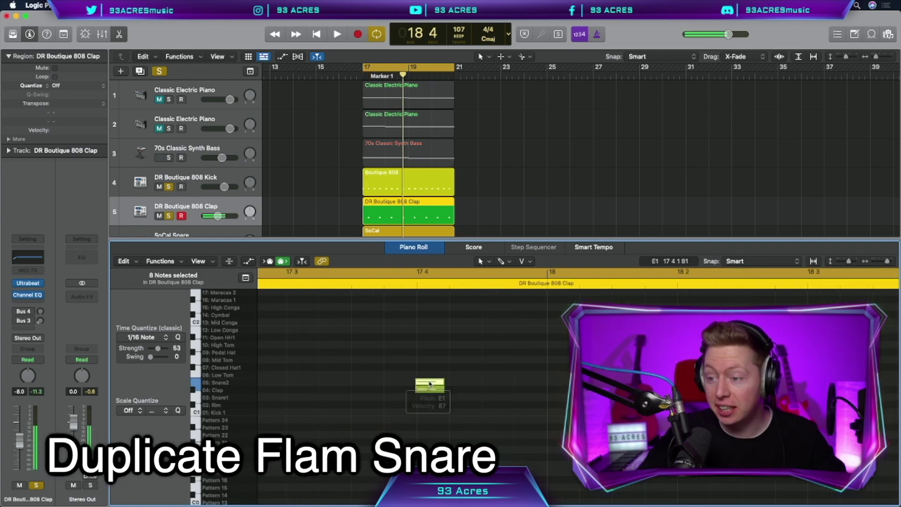
left_click_drag(413, 382, 409, 384)
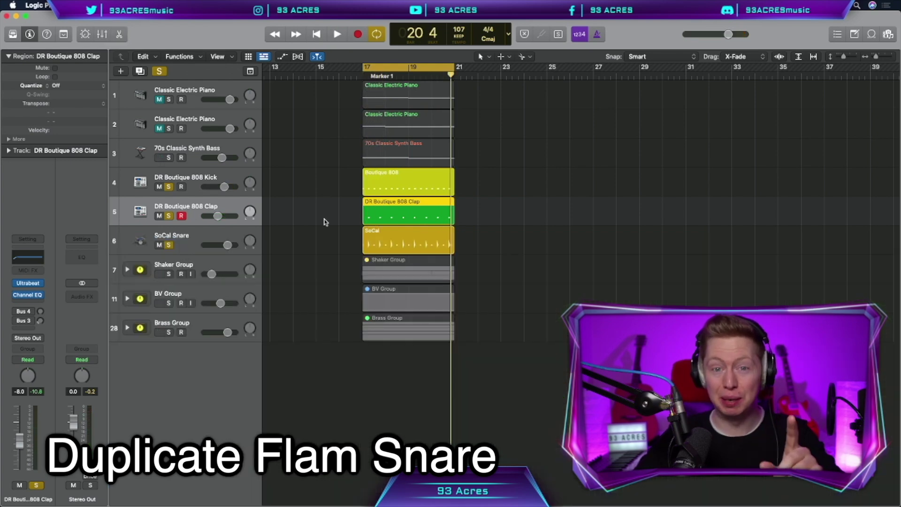
Repeat the regions over bars 21 to 25 and trim the bass, kick, clap and snare copies at bar 24, shortening crossing notes
left_click_drag(335, 150, 489, 332)
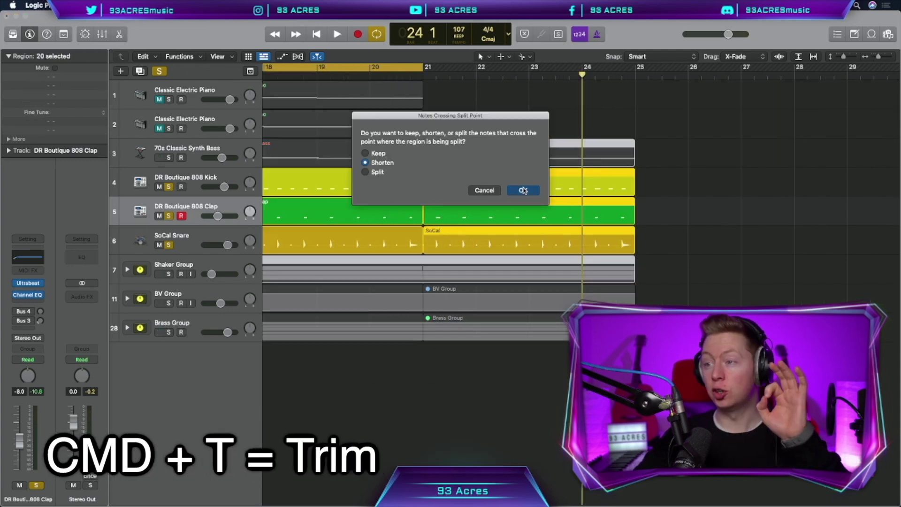
left_click(523, 190)
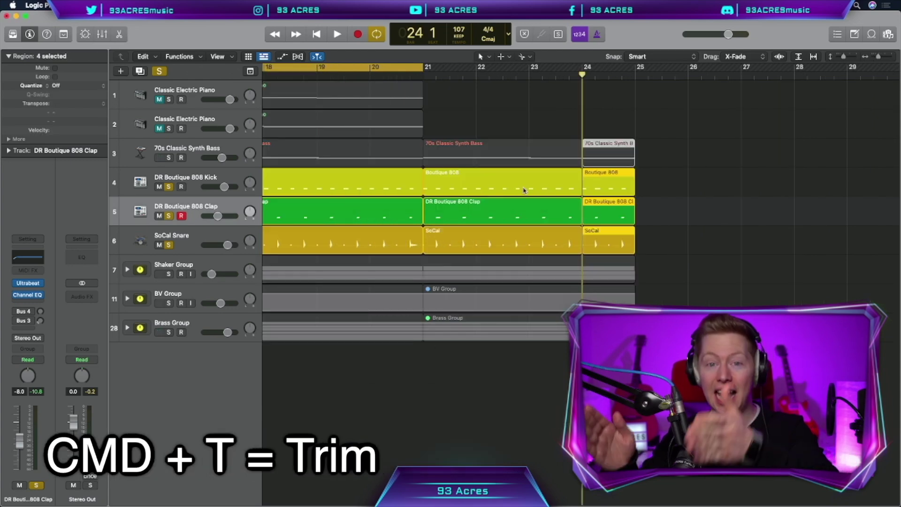
key("Delete")
Extend the repeated kick region to bar 25 and copy kick notes within bar 24 to build a rapid ending pattern
left_click_drag(583, 192, 635, 191)
left_click_drag(410, 389, 419, 392)
left_click_drag(316, 390, 408, 390)
left_click_drag(401, 389, 445, 390)
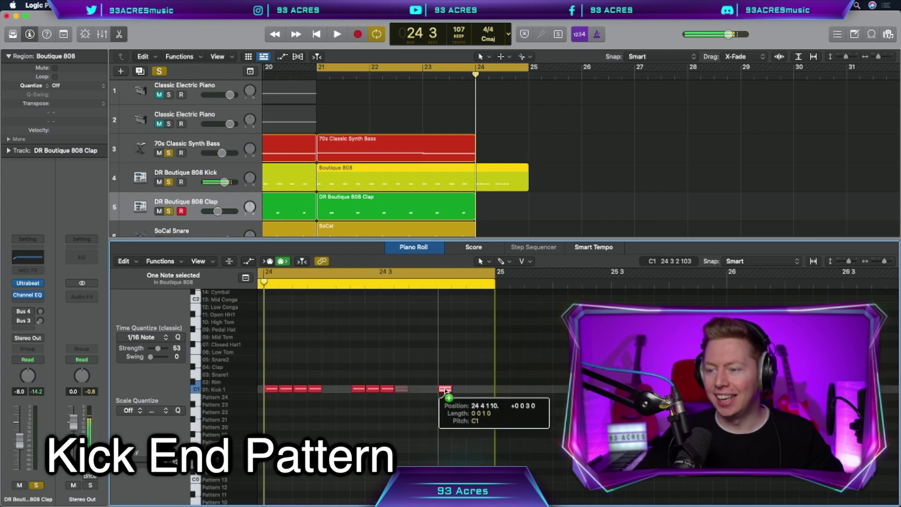
key("space")
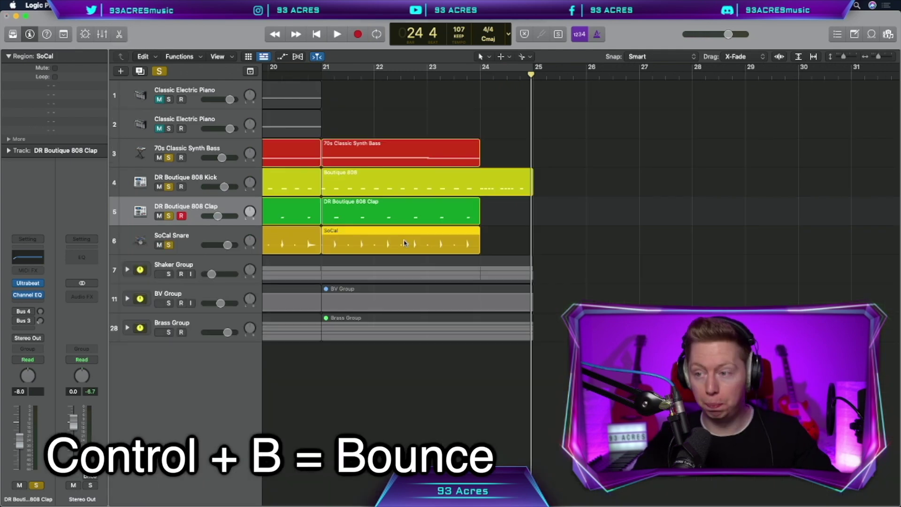
Bounce the SoCal region in place and move two cut snare hits to the start of bar 24 on alternating SoCal_bip tracks
key("ctrl+b")
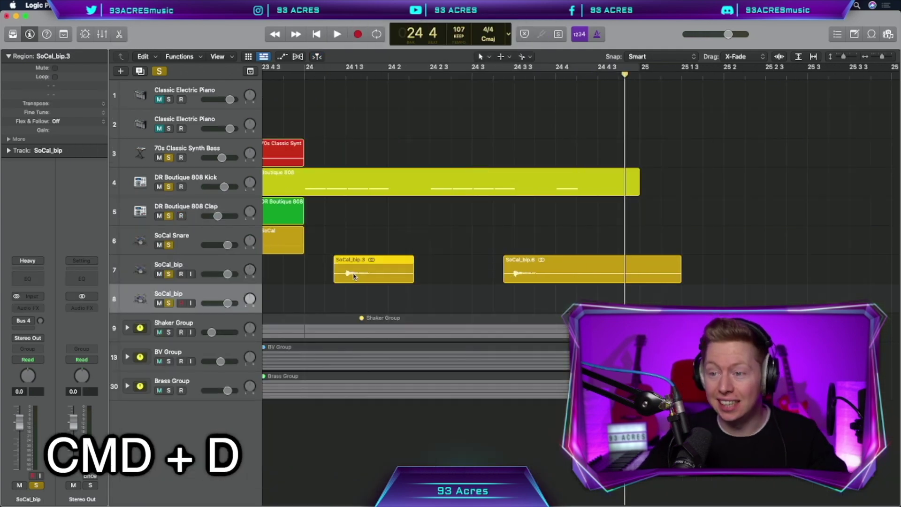
left_click_drag(357, 275, 316, 274)
left_click_drag(521, 273, 330, 303)
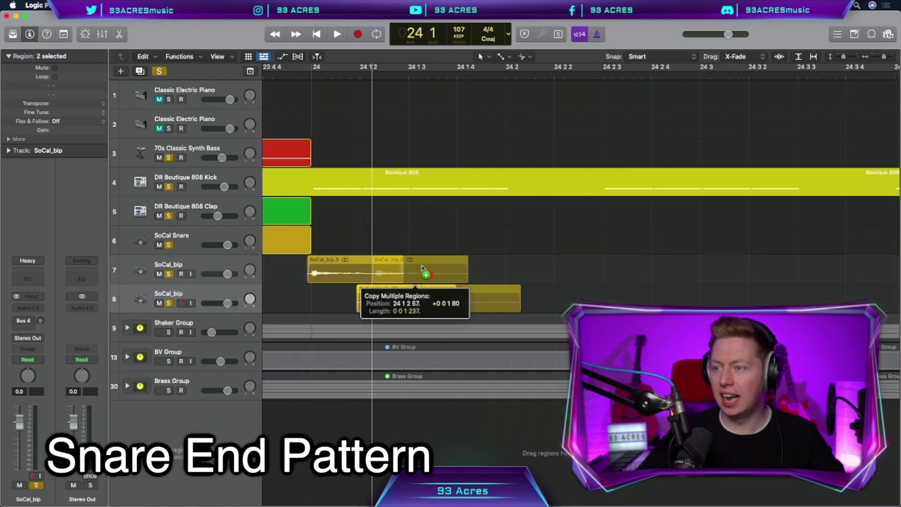
Copy the snare hits across bar 24 to match the kick's ending pattern and lower the second SoCal_bip track to about -4.1 dB
left_click_drag(423, 267, 462, 272)
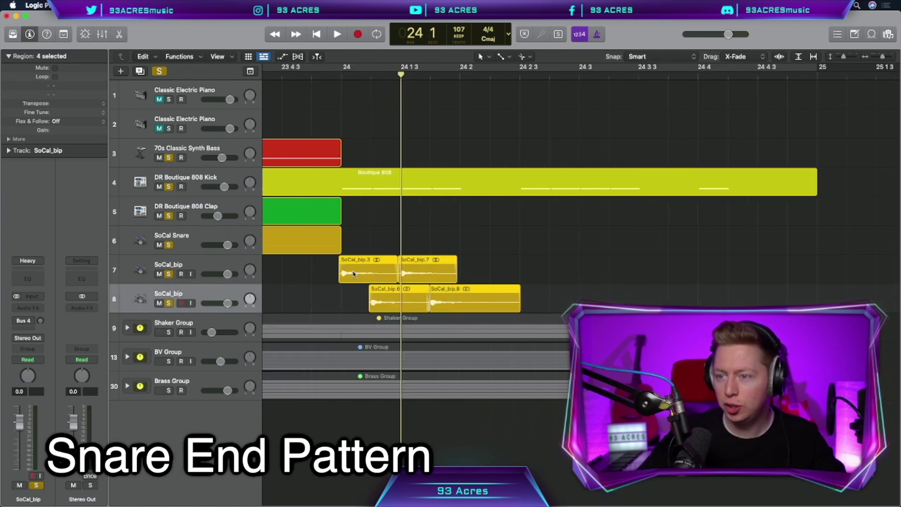
left_click_drag(360, 275, 538, 276)
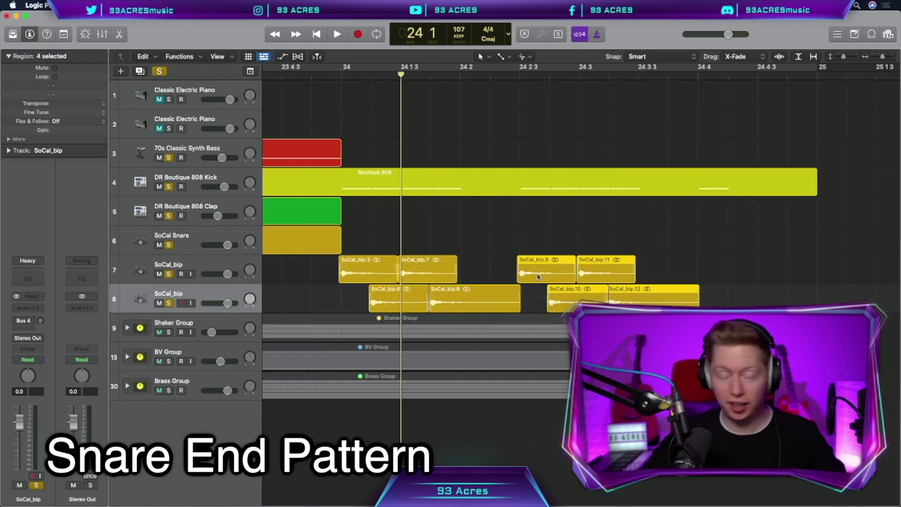
key("space")
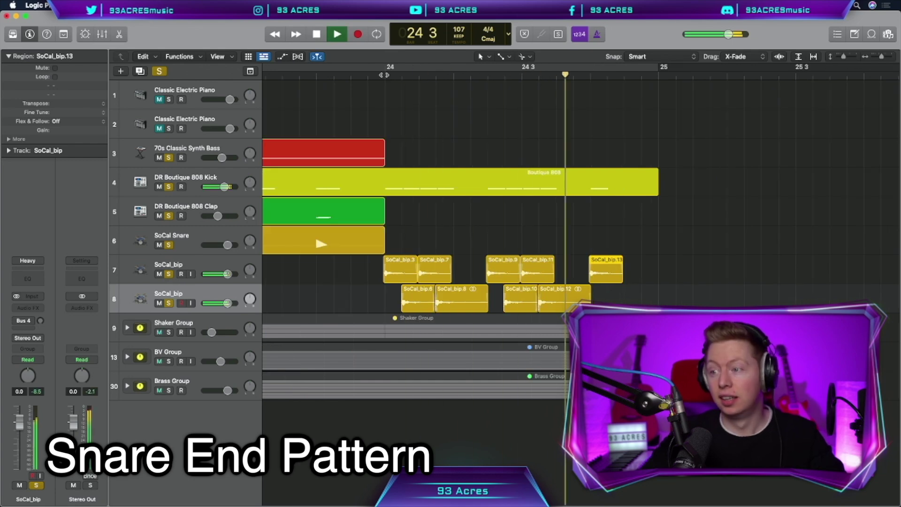
left_click_drag(227, 303, 223, 303)
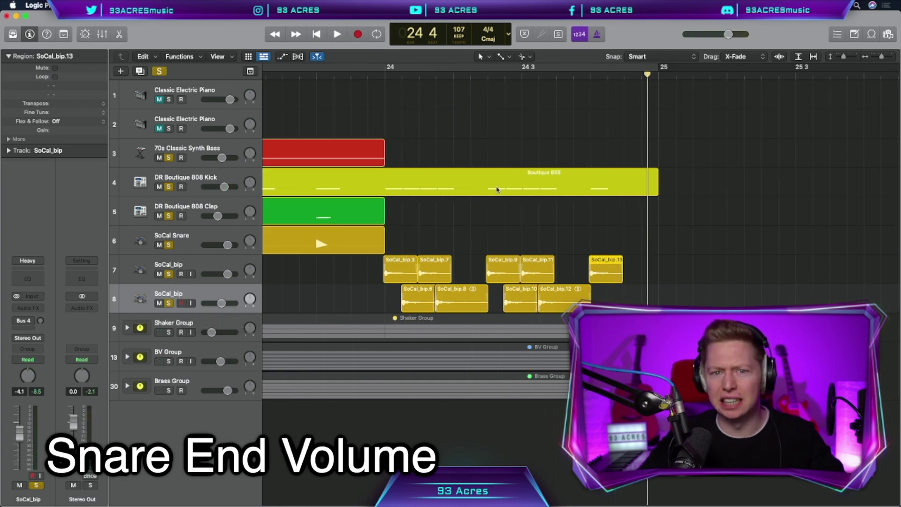
key("space")
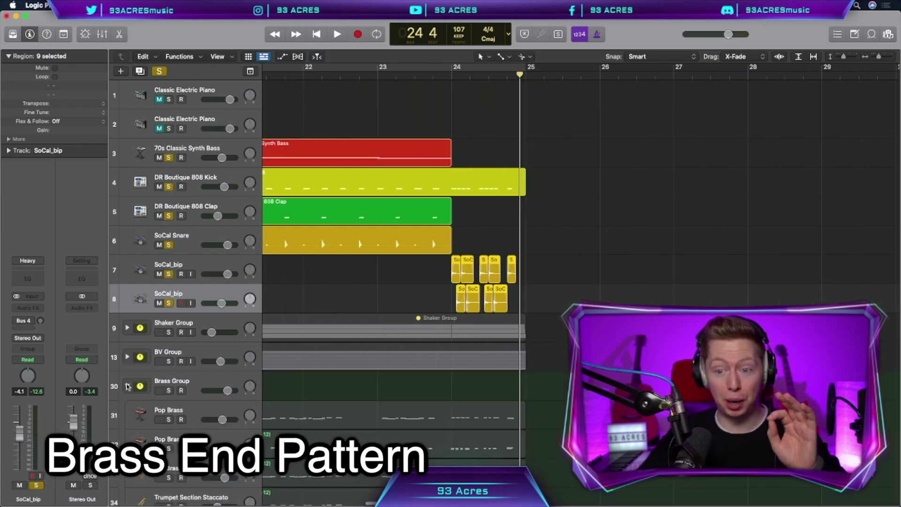
Open the six selected Brass Group regions in the Piano Roll and edit their notes for the bar 24 ending
scroll(488, 299, "down", 5)
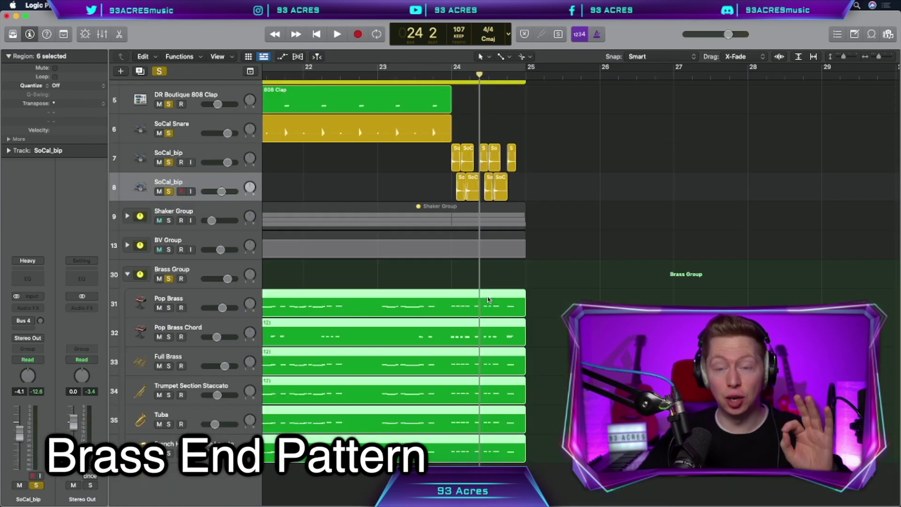
double_click(488, 299)
left_click(425, 404)
left_click(362, 287)
Trim all backing vocal regions at bar 24 beat 4 by deleting the split-off pieces up to bar 25
key("space")
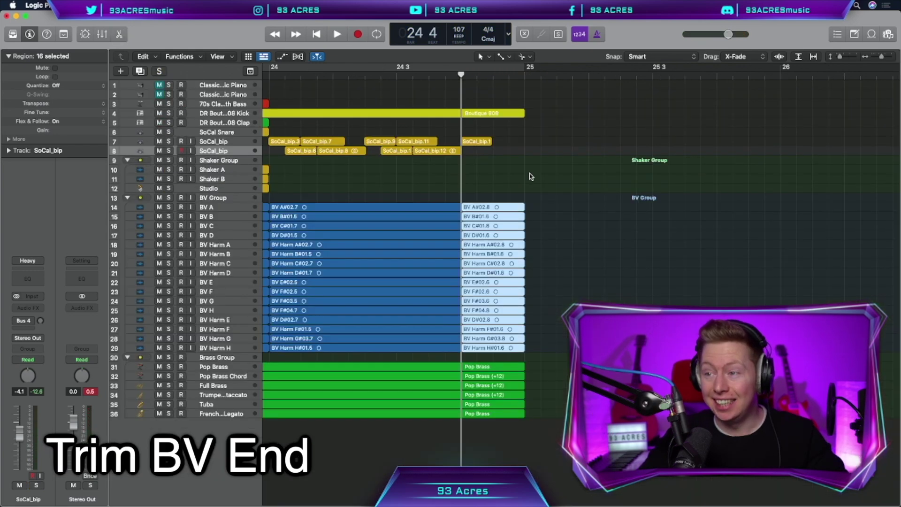
key("Delete")
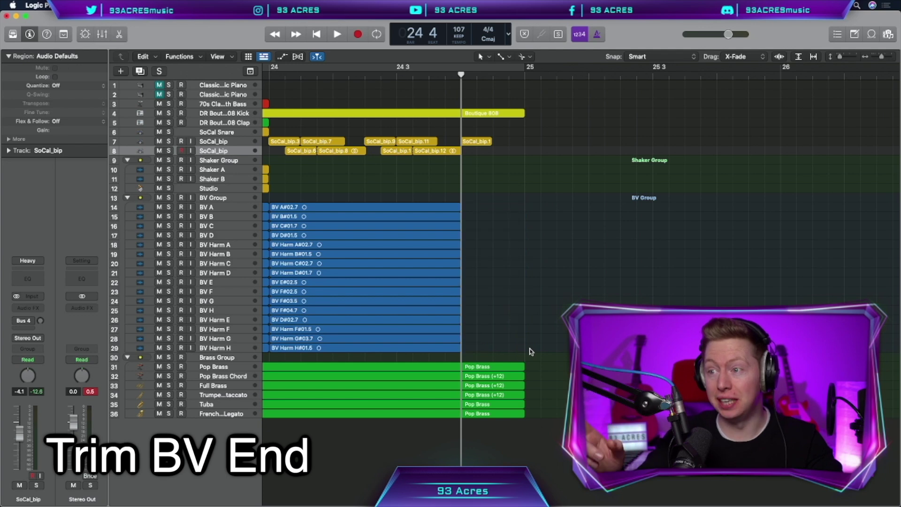
Record an 808 hi-hat pattern into the DR Boutique 808 Clap track, quantize it to 1/16 notes and select Ultrabeat's open hi-hat sound
key("space")
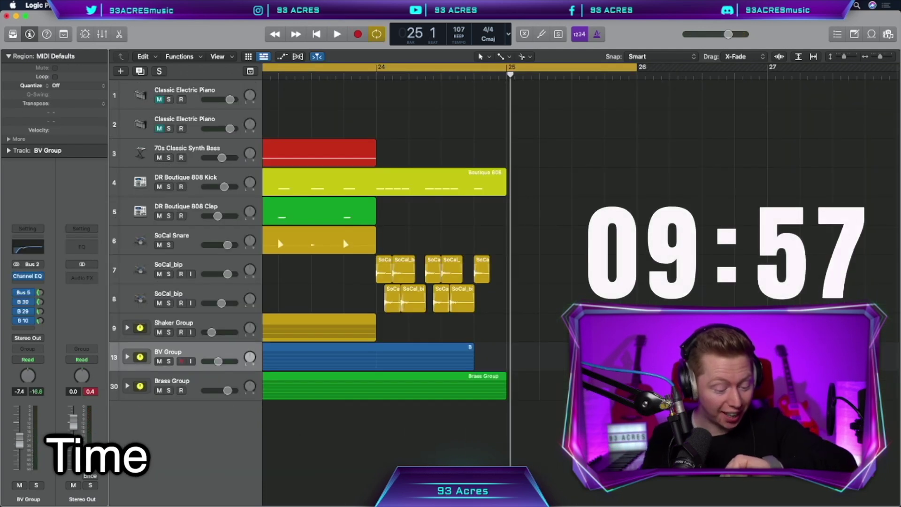
key("super+Left")
left_click(219, 208)
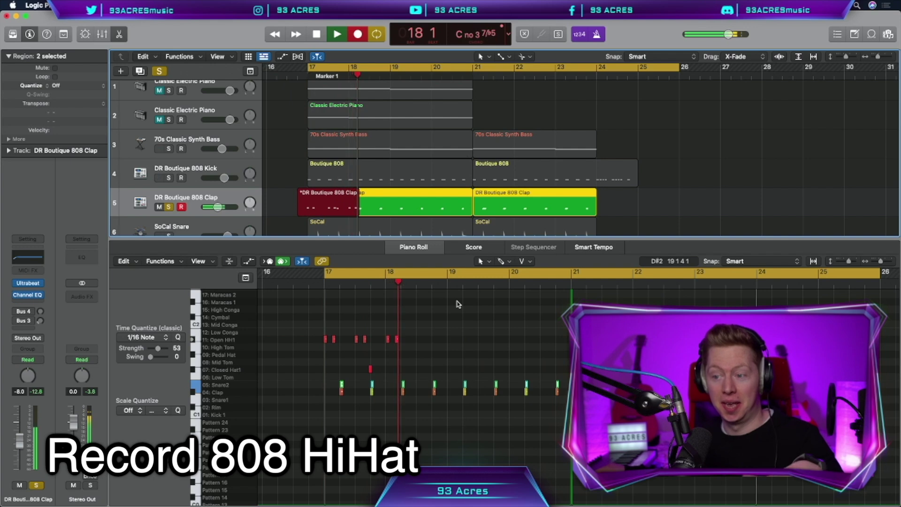
key("space")
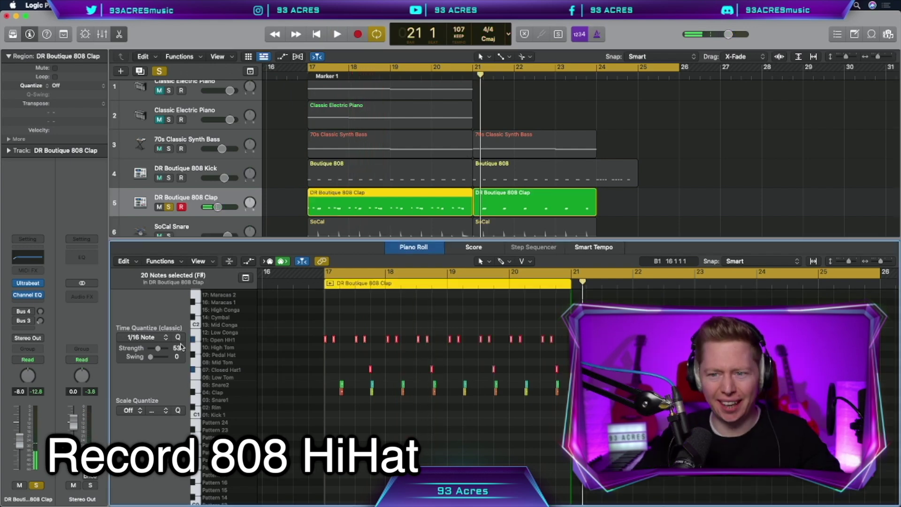
left_click(178, 337)
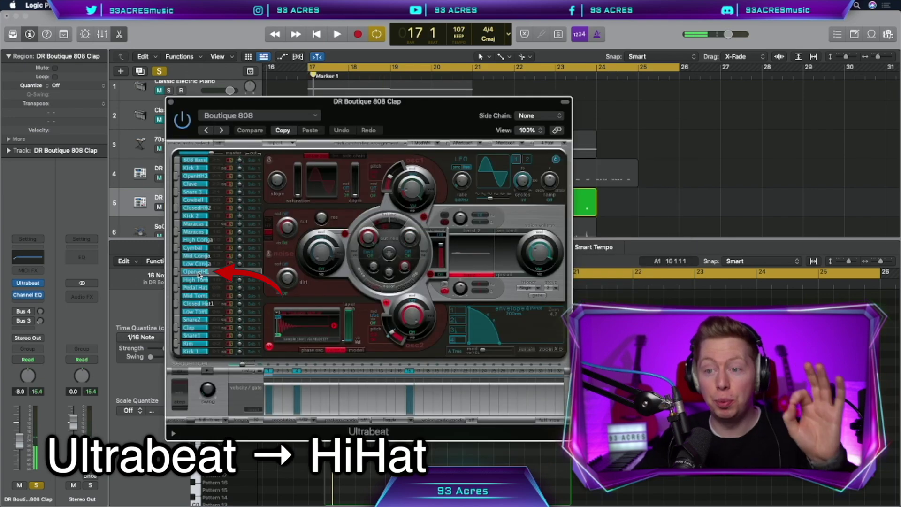
left_click(199, 272)
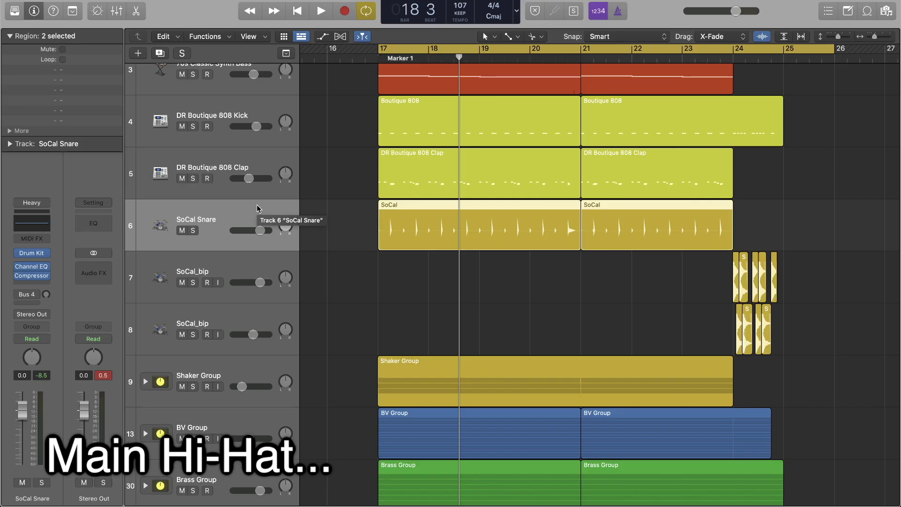
Create a software instrument track below SoCal Snare and load the Sunset+ kit from the Producer Kits
key("alt+super+n")
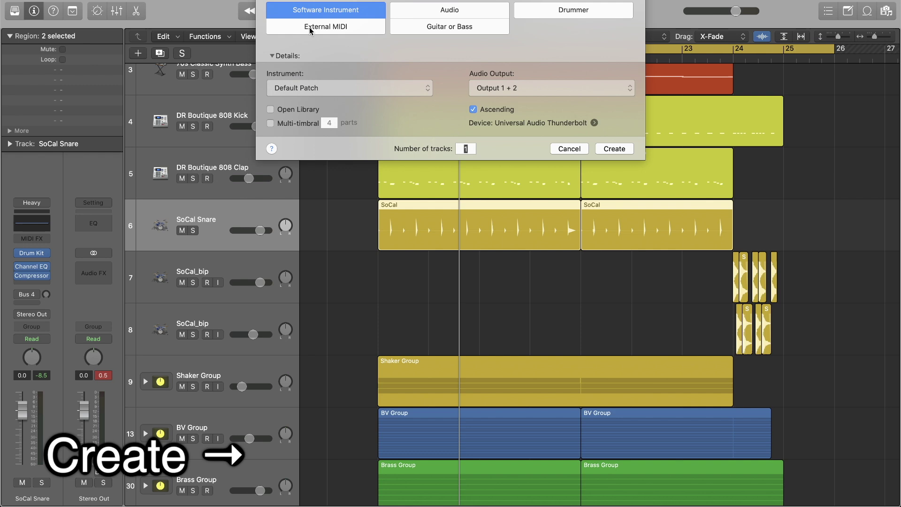
left_click(614, 148)
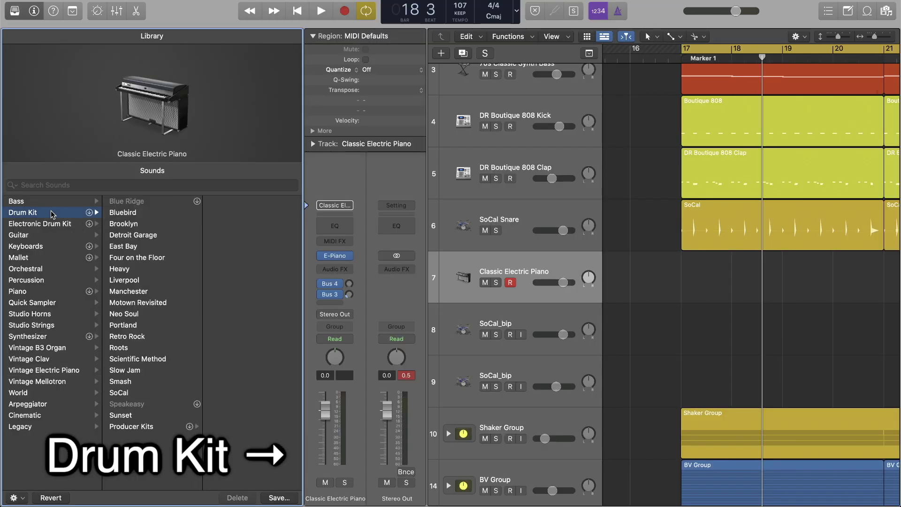
left_click(131, 426)
left_click(241, 462)
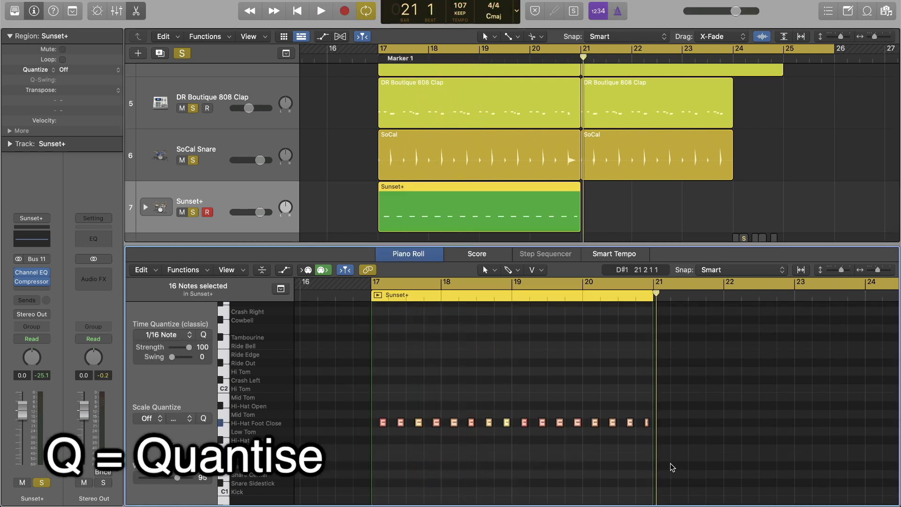
Loop the Sunset+ hi-hat region up to bar 24 and pan the track to -23 using Stereo Pan
left_click_drag(580, 188, 732, 193)
right_click(32, 358)
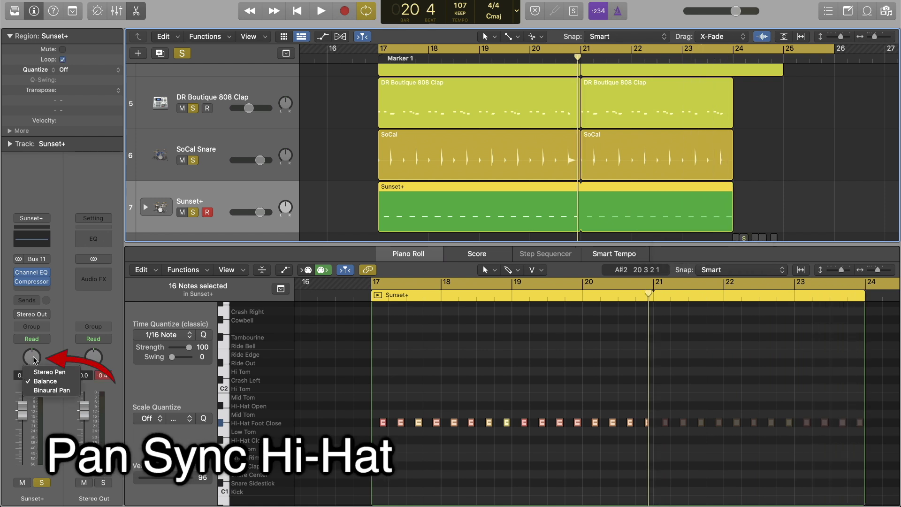
left_click(42, 372)
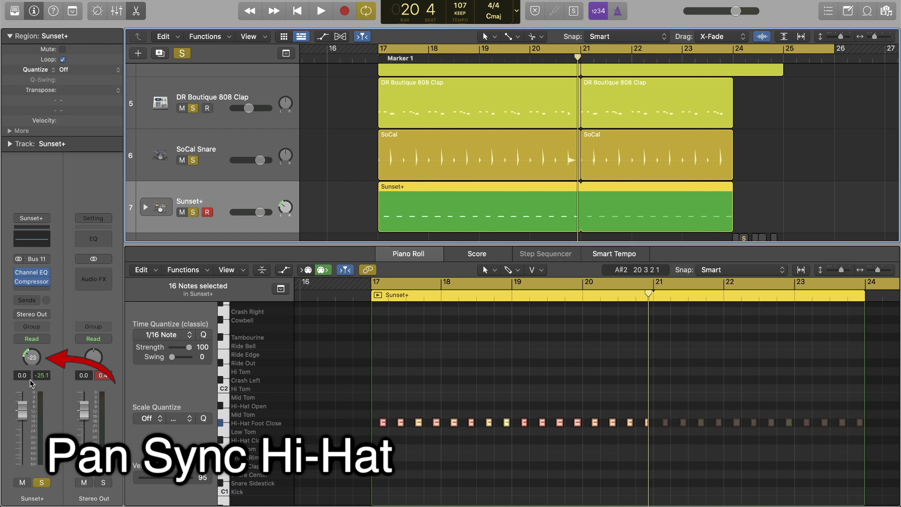
Lower the Sunset+ track's volume slightly during playback and colour the DR Boutique 808 Clap regions yellow
key("space")
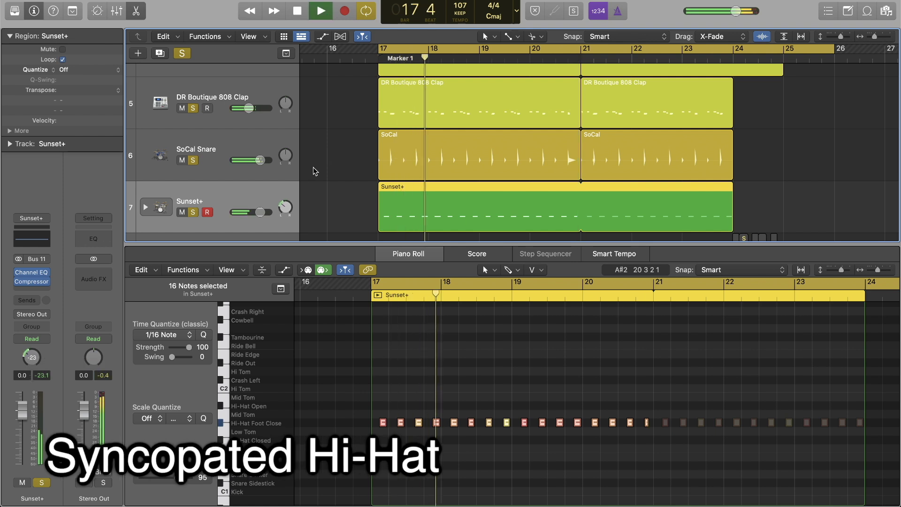
left_click_drag(260, 212, 256, 212)
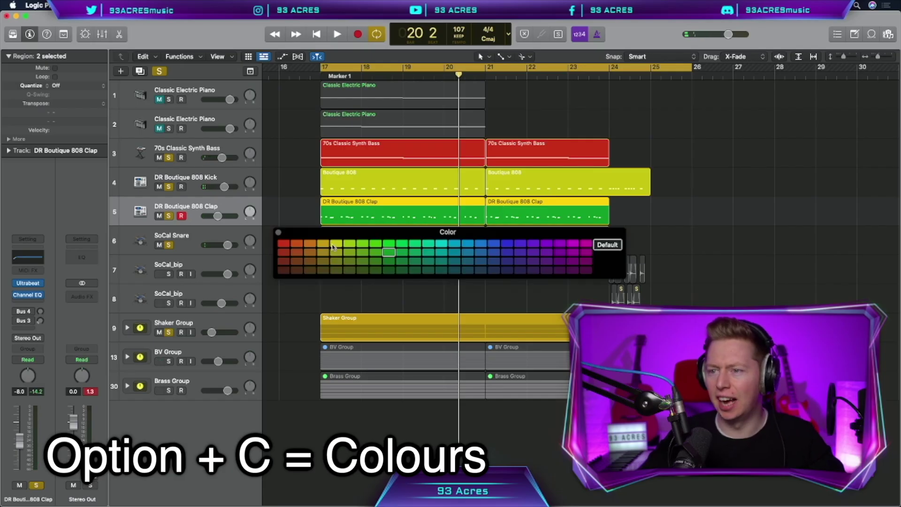
left_click(336, 243)
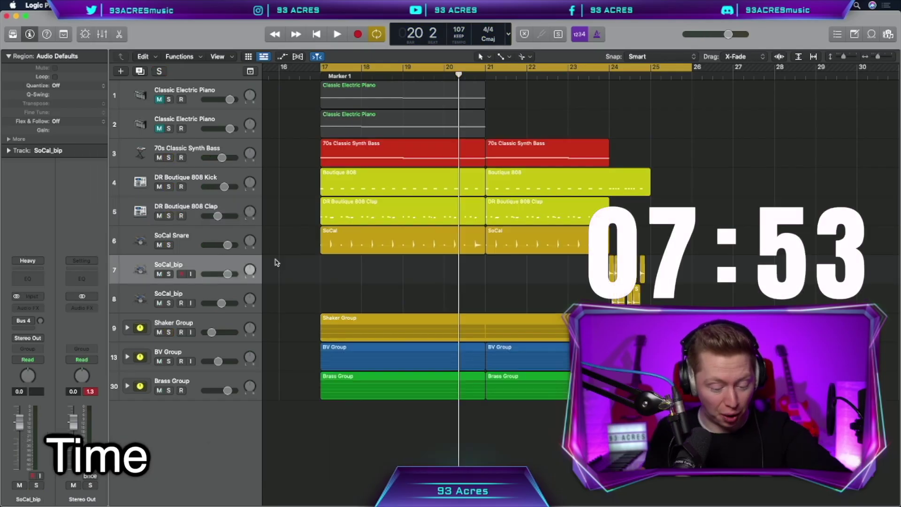
Create an audio track for the Haw A vocal and set the cycle range from bar 20 to bar 22
left_click(121, 72)
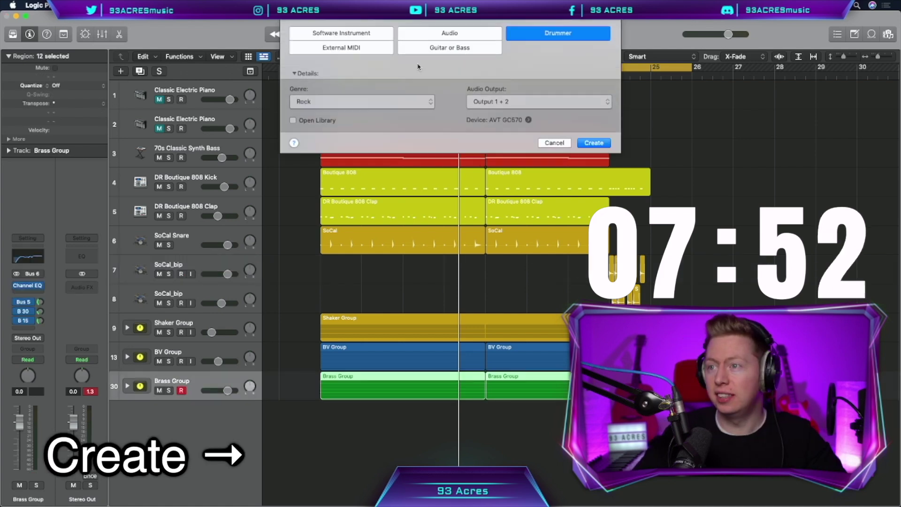
left_click(454, 33)
left_click(593, 179)
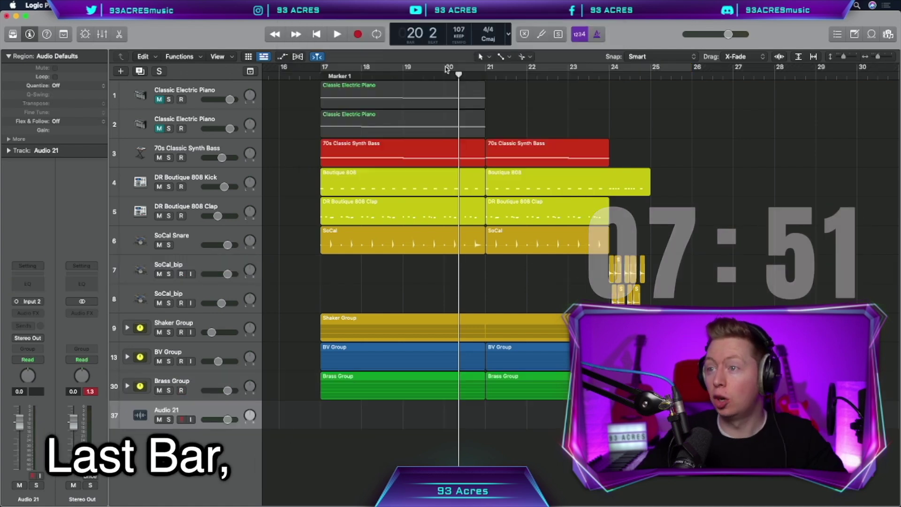
left_click_drag(447, 70, 532, 70)
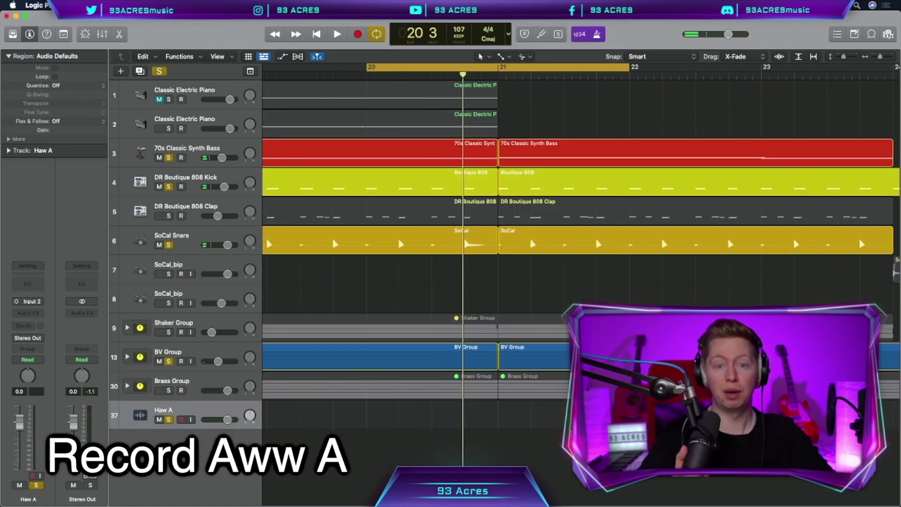
Record the Haw A vocal in bar 20, trim its start close to the vocal onset and record further Haw layers
key("r")
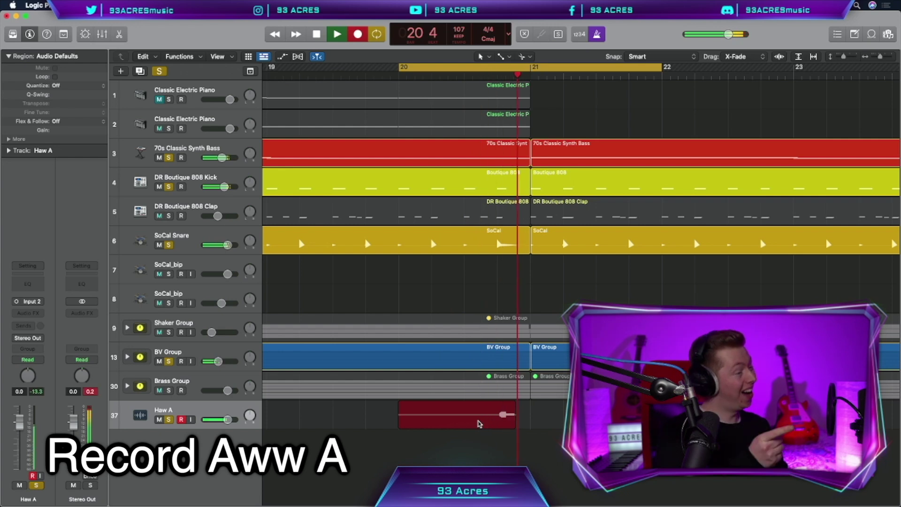
key("space")
left_click_drag(480, 422, 479, 421)
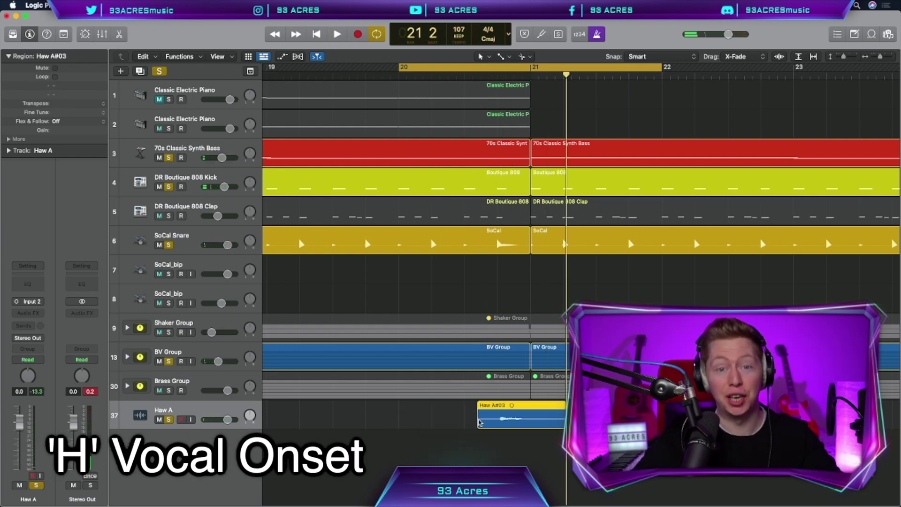
scroll(318, 418, "down", 3)
key("r")
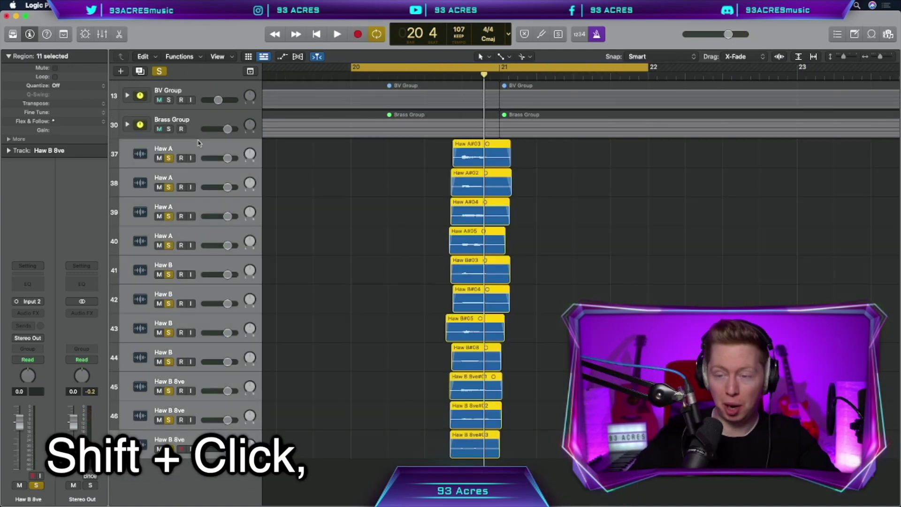
Group the eleven selected Haw vocal tracks into a summing stack named Haw Group
key("shift+super+g")
type("Haw G")
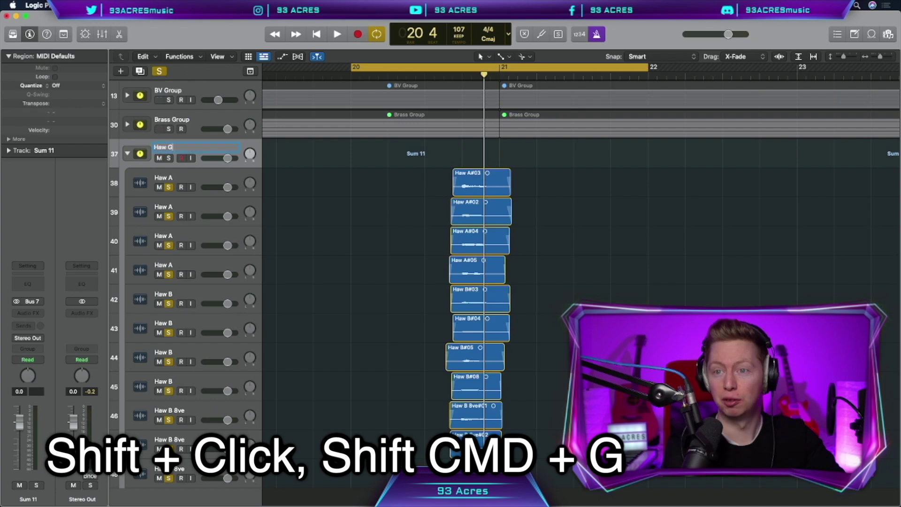
type("roup")
key("Return")
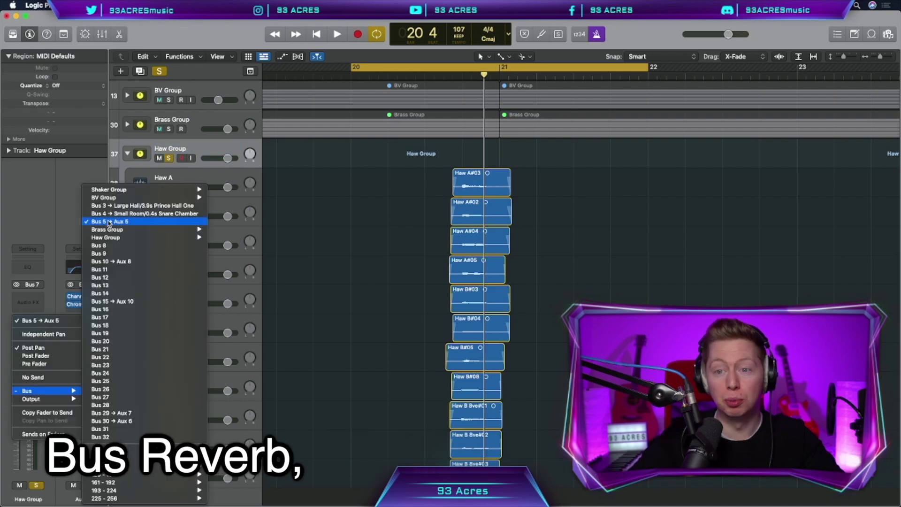
Send the Haw Group to the Bus 5 reverb and audition the vocals with the Brass Group
left_click(141, 221)
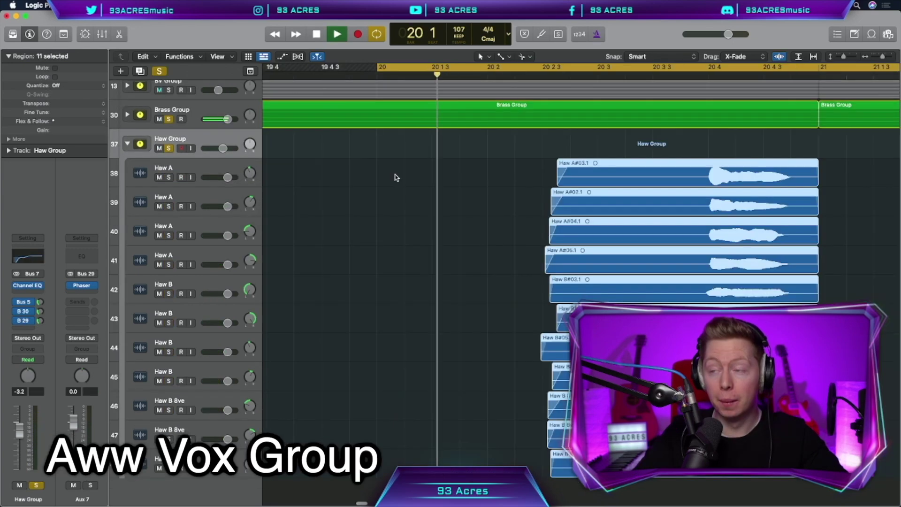
scroll(397, 177, "down", 3)
key("space")
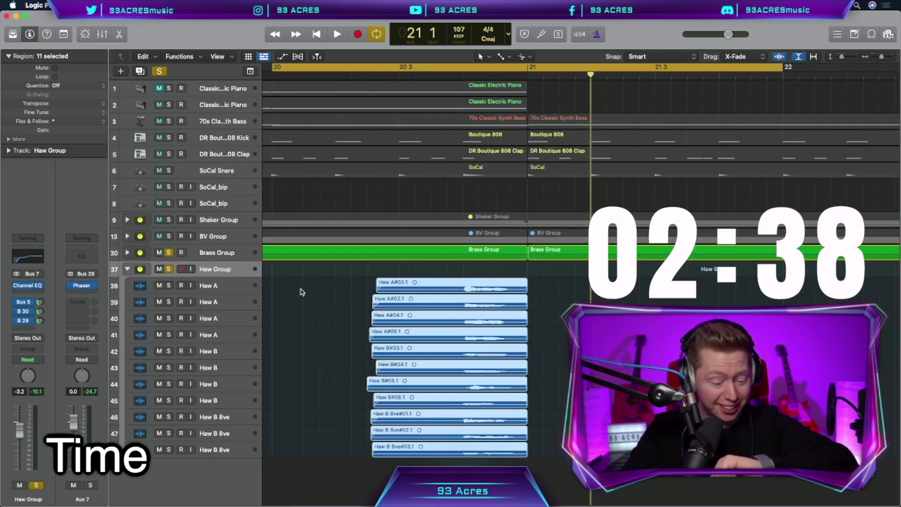
Duplicate the Haw Group stack as Double Group and record the first double vocal on its top Haw A track
key("super+d")
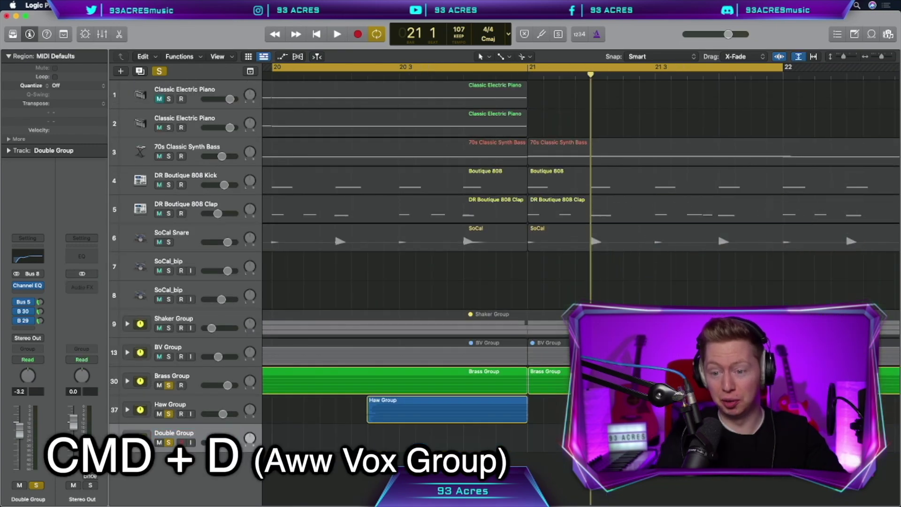
key("r")
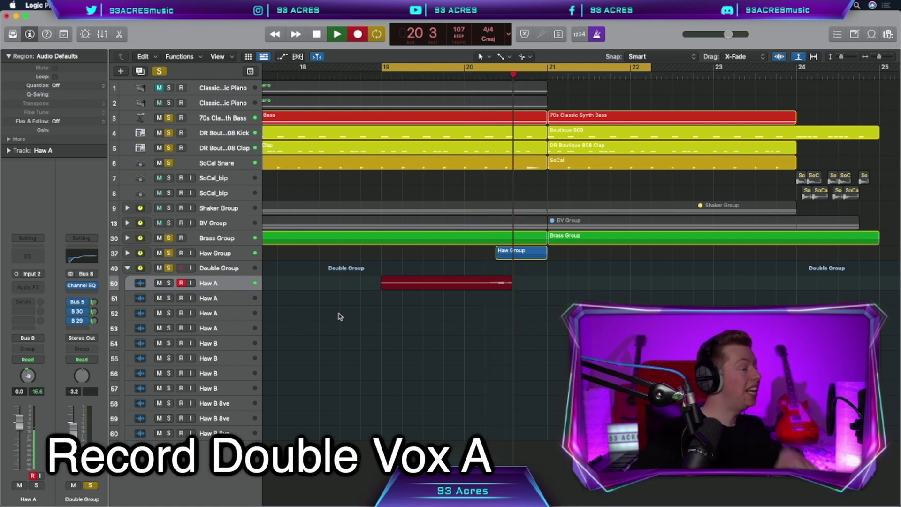
key("space")
Record a second double vocal on the next Haw A track and trim its start to just after bar 20
left_click(418, 299)
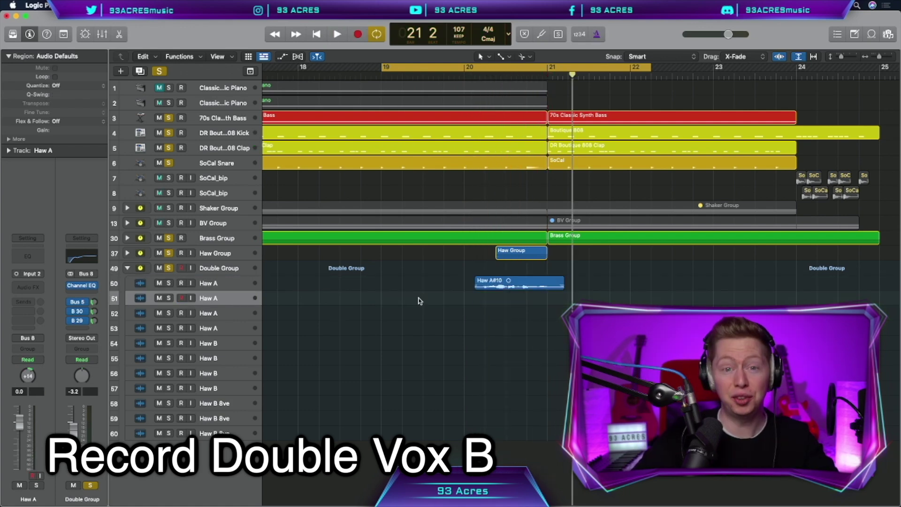
key("r")
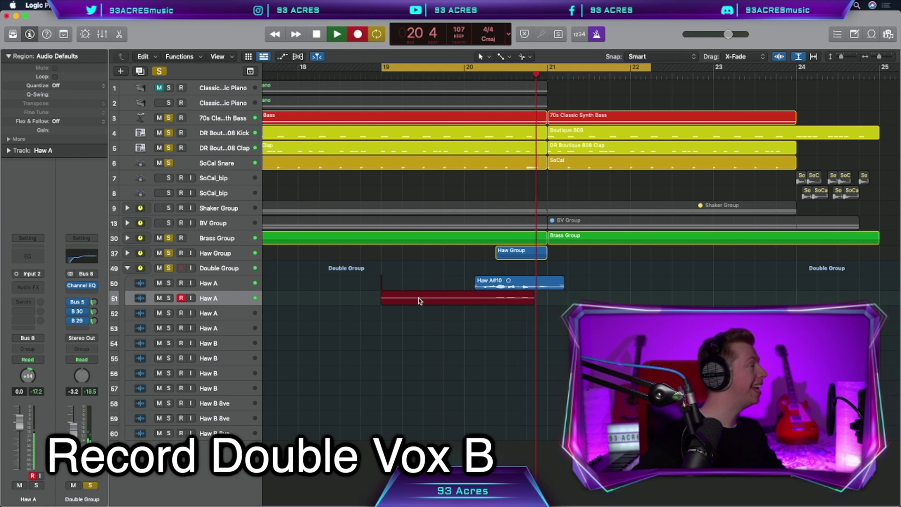
key("space")
left_click_drag(382, 300, 476, 299)
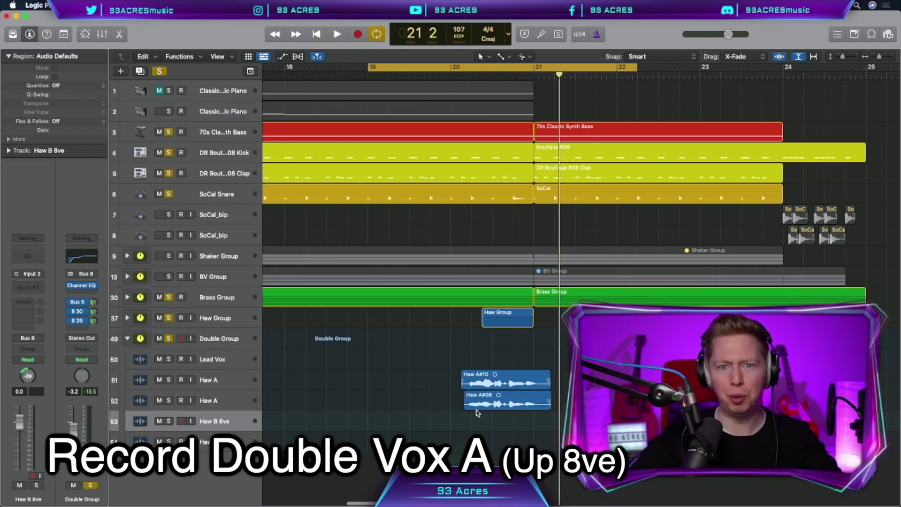
Record two octave-up double vocals on the Haw B 8ve tracks of the Double Group
key("r")
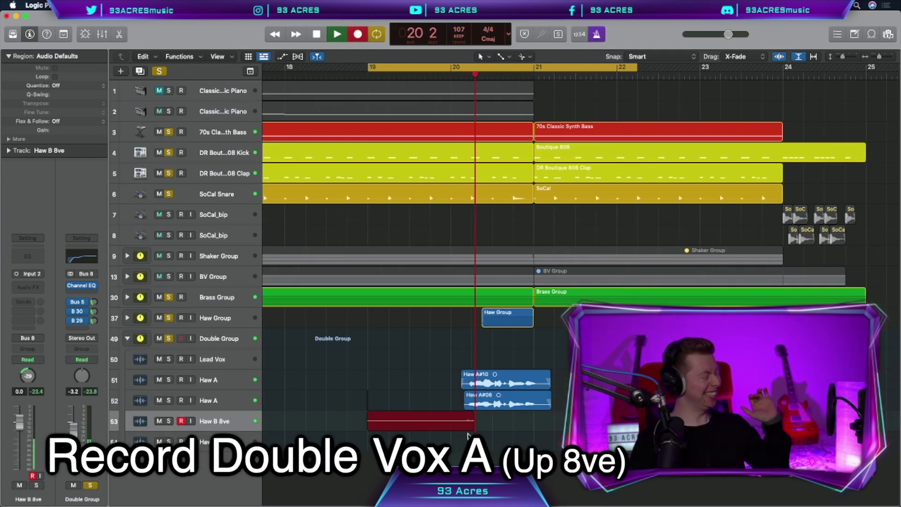
key("space")
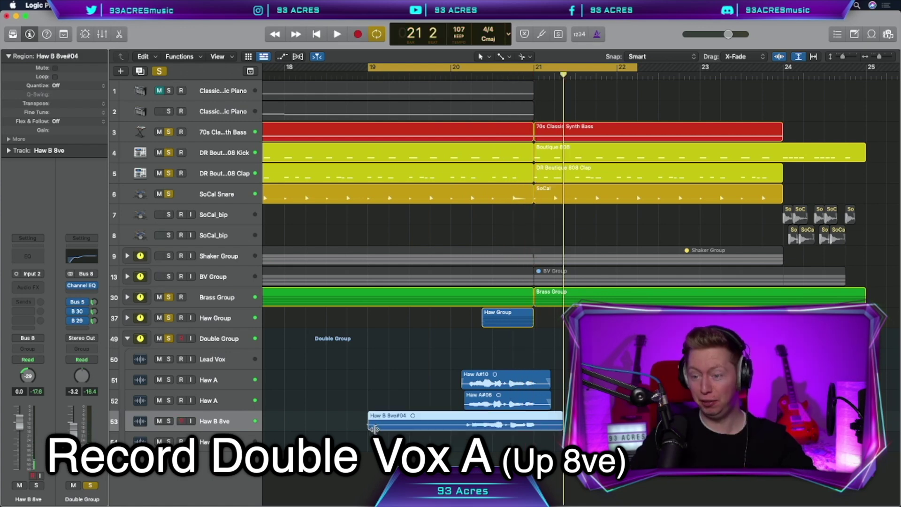
left_click(415, 432)
key("r")
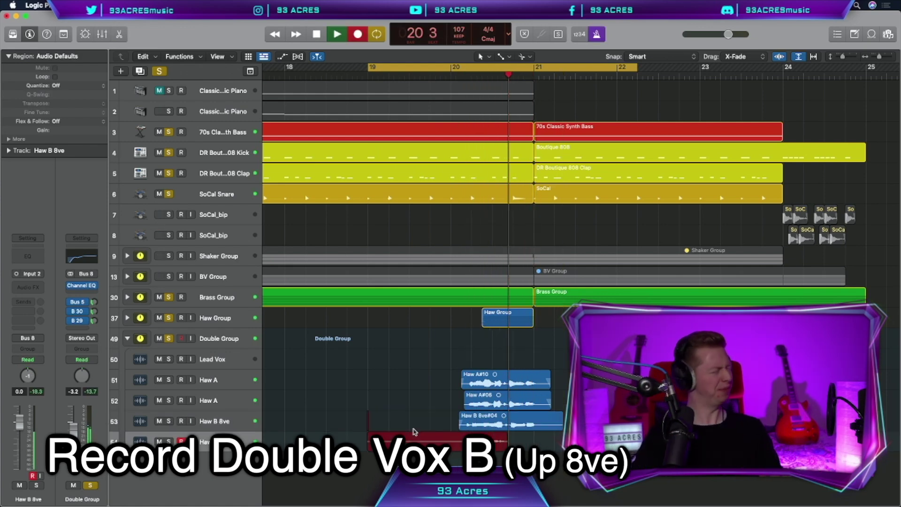
key("space")
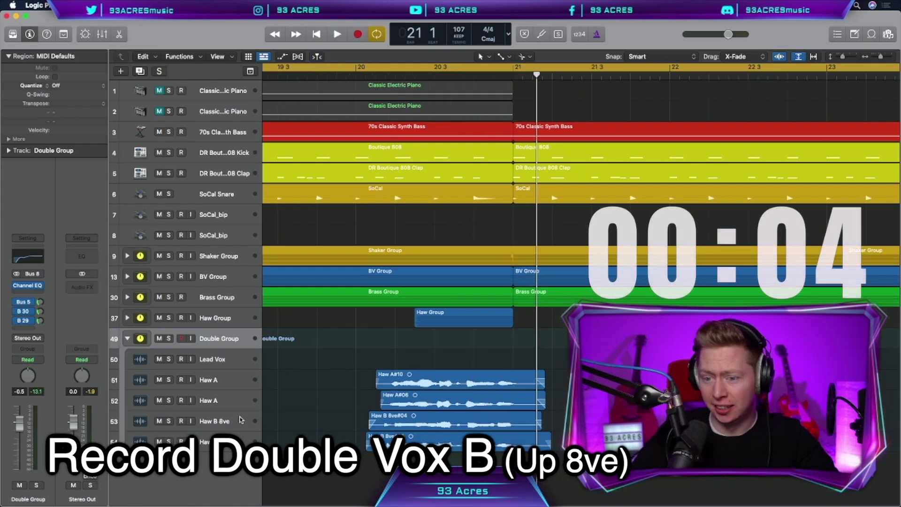